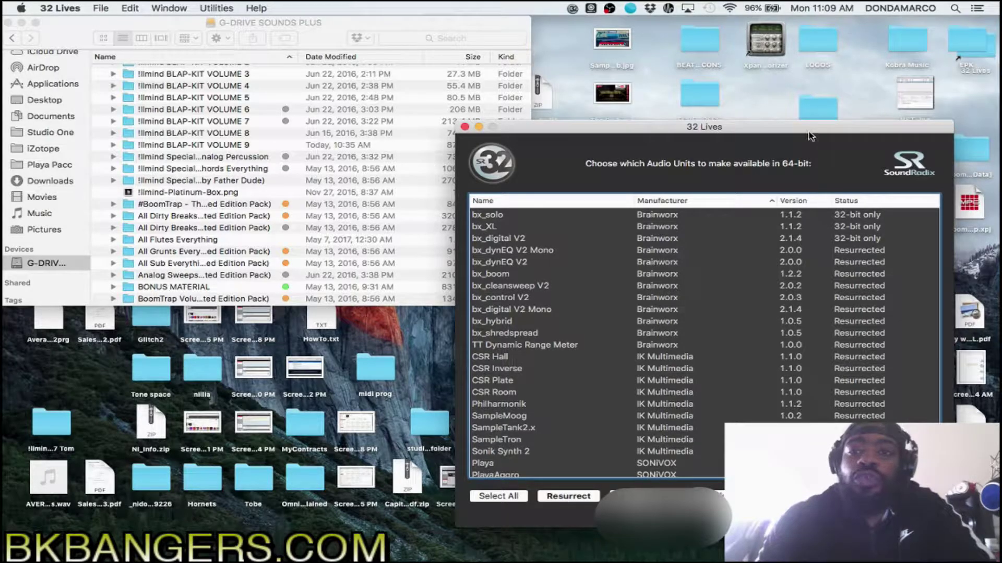
# - Switch to Chrome and run a web search for "32 lives" in a new tab
pyautogui.hotkey('ctrl', 'Left')
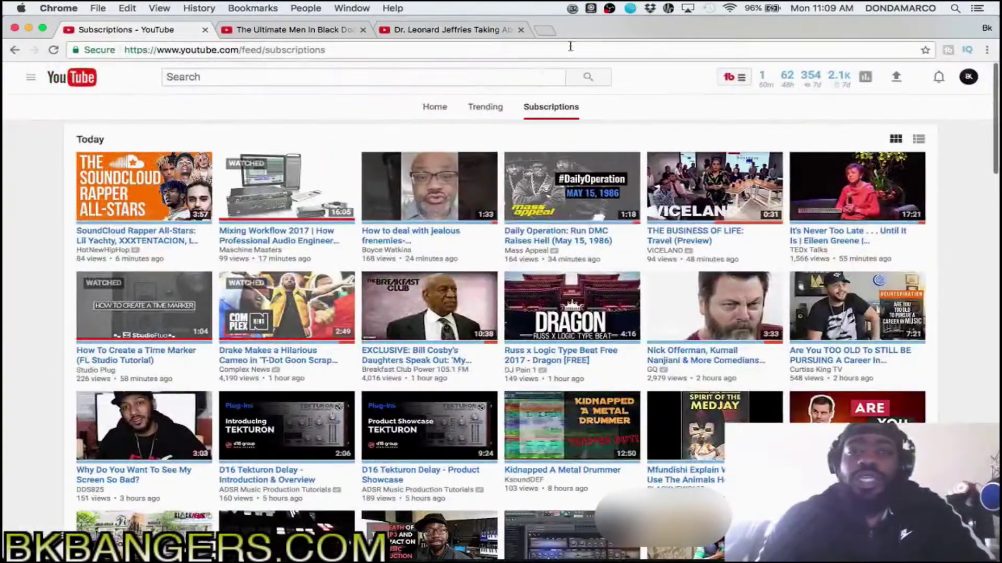
pyautogui.click(545, 31)
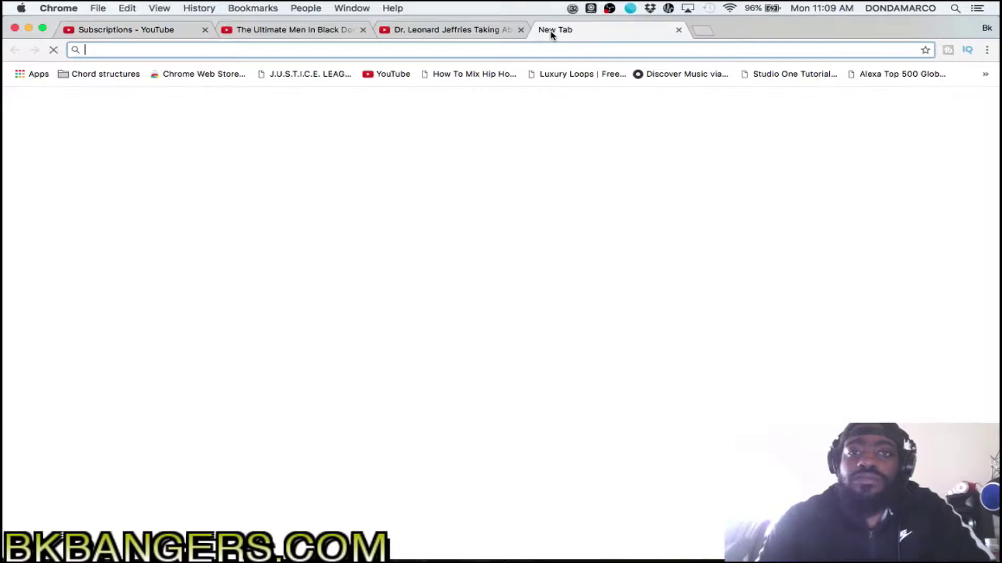
pyautogui.write('32')
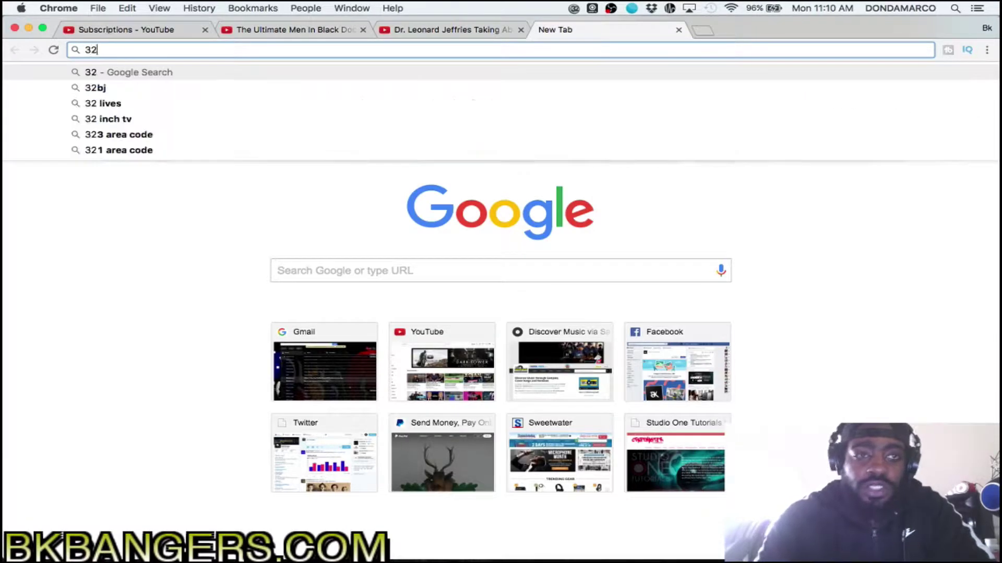
pyautogui.press('Down')
pyautogui.press('Down')
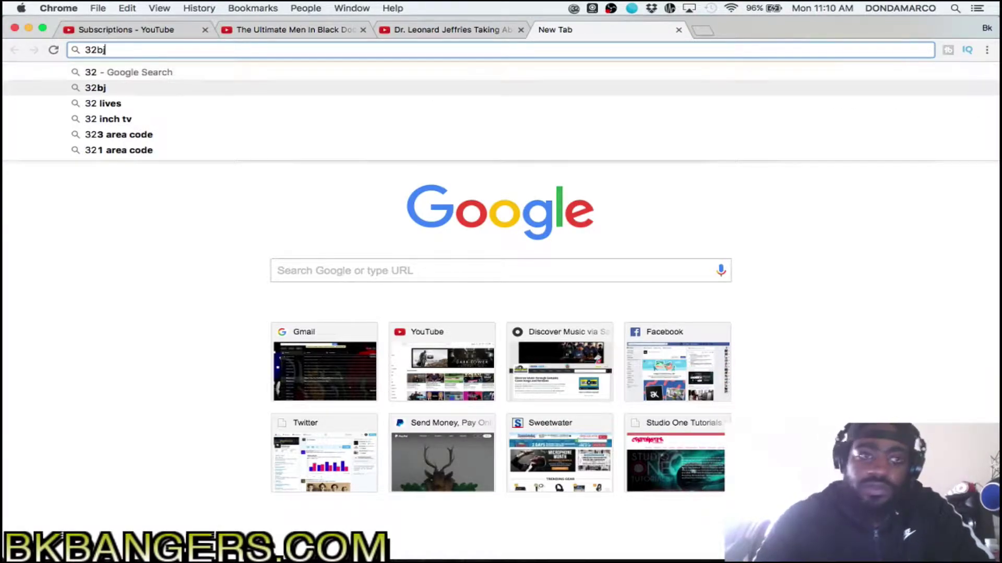
pyautogui.press('Return')
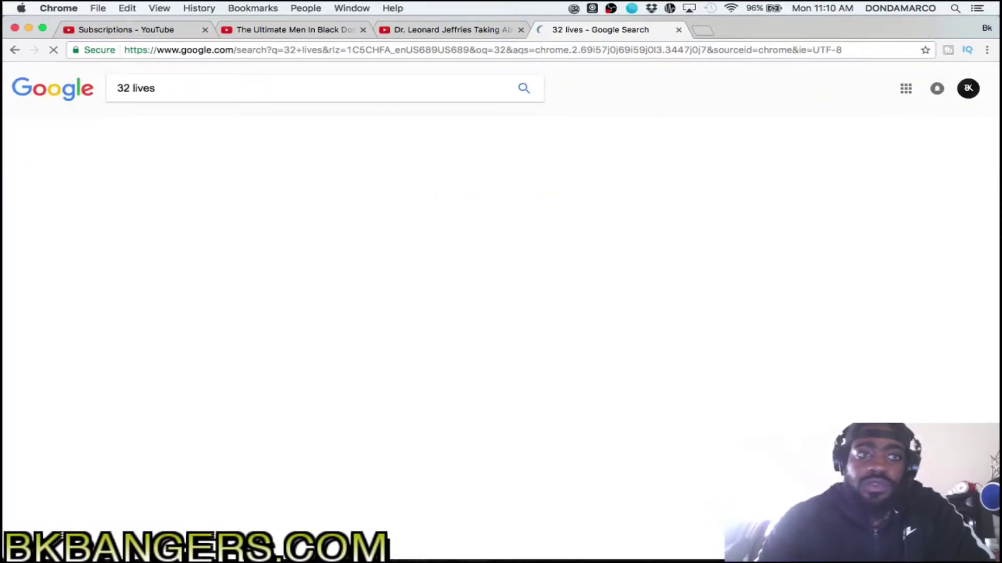
# - Open the SoundRadix 32 Lives product page from the search results and examine its description, host compatibility and price
pyautogui.click(207, 182)
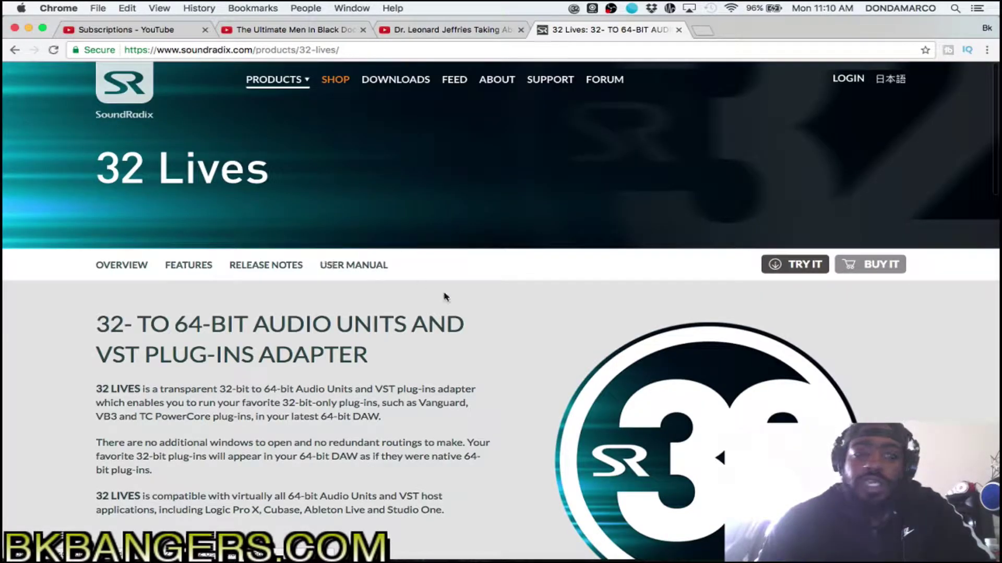
pyautogui.scroll(-5, 444, 295)
pyautogui.scroll(-1, 444, 293)
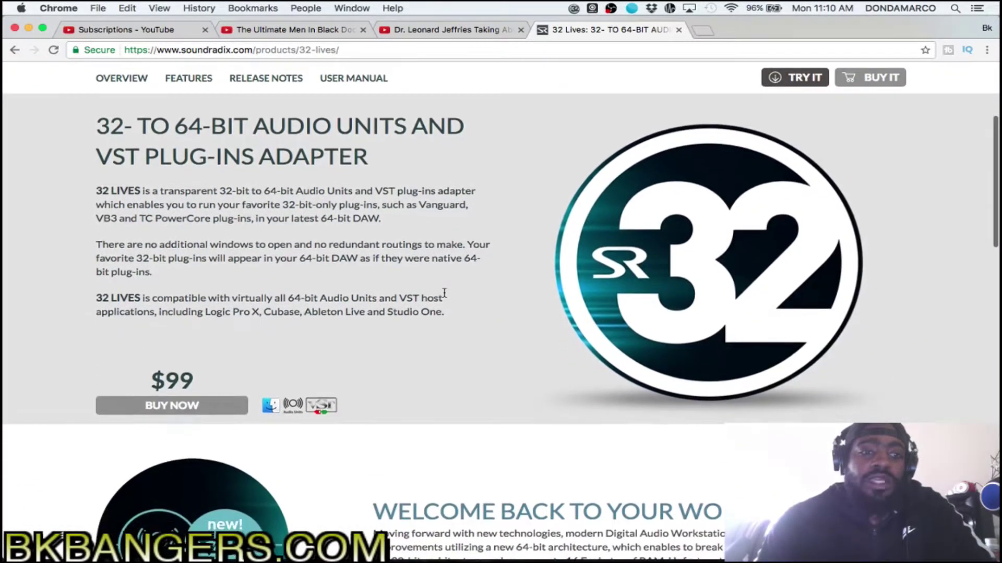
pyautogui.scroll(-3, 445, 294)
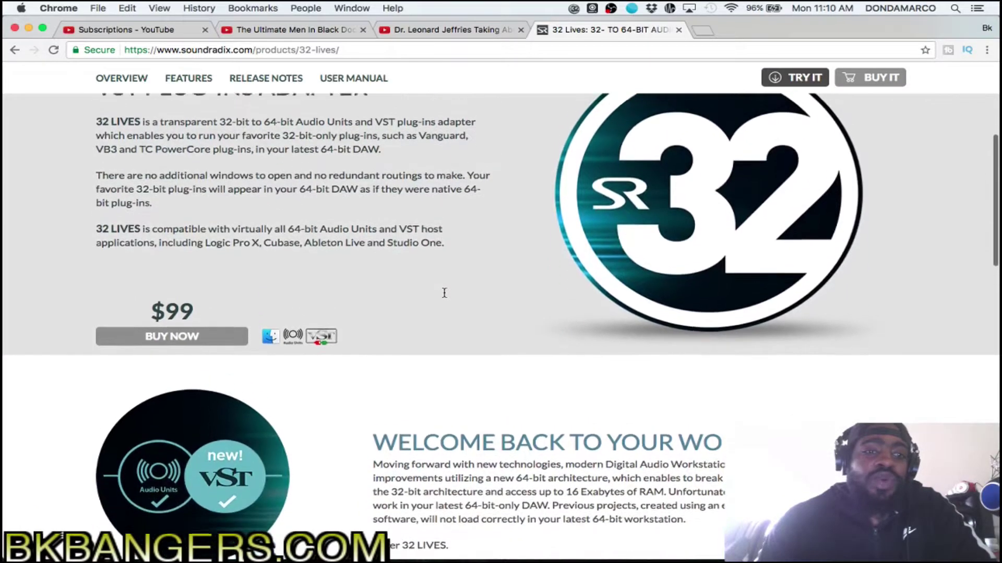
pyautogui.scroll(2, 444, 293)
pyautogui.scroll(6, 444, 293)
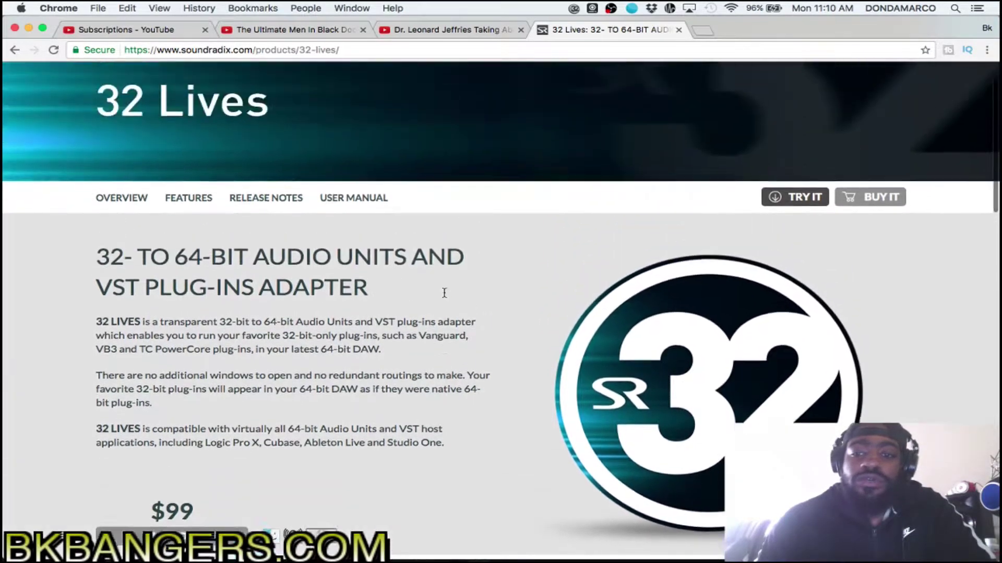
pyautogui.scroll(-3, 444, 293)
pyautogui.scroll(-1, 445, 293)
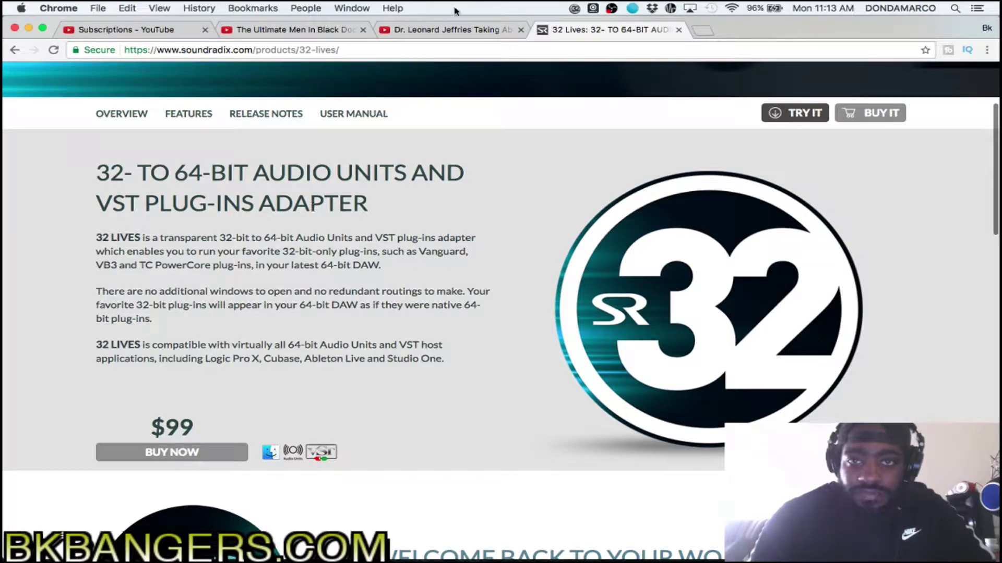
# - Open the 32 Lives Plug-ins Manager and review the listed Audio Units with their manufacturers, versions and 64-bit status
pyautogui.click(575, 8)
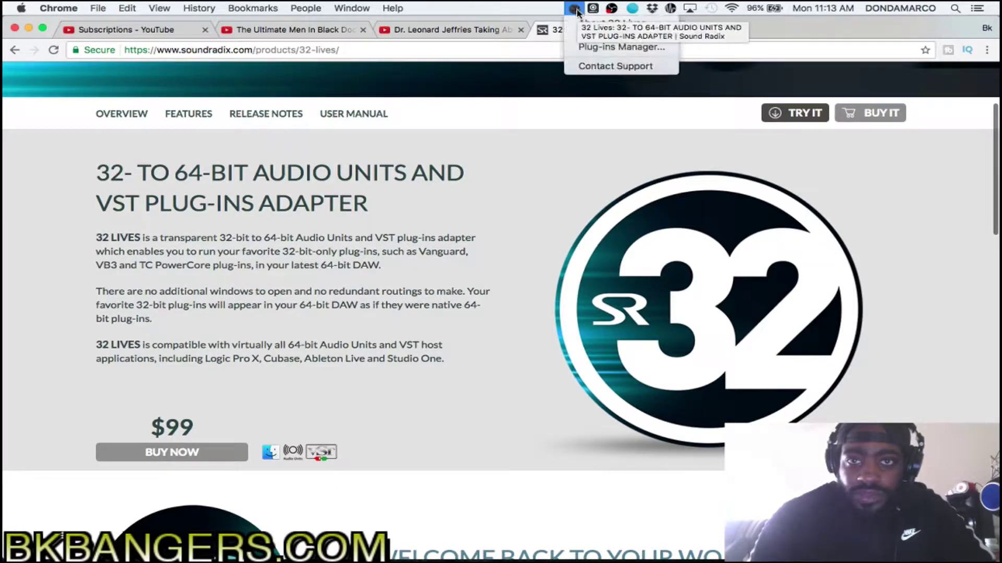
pyautogui.click(589, 50)
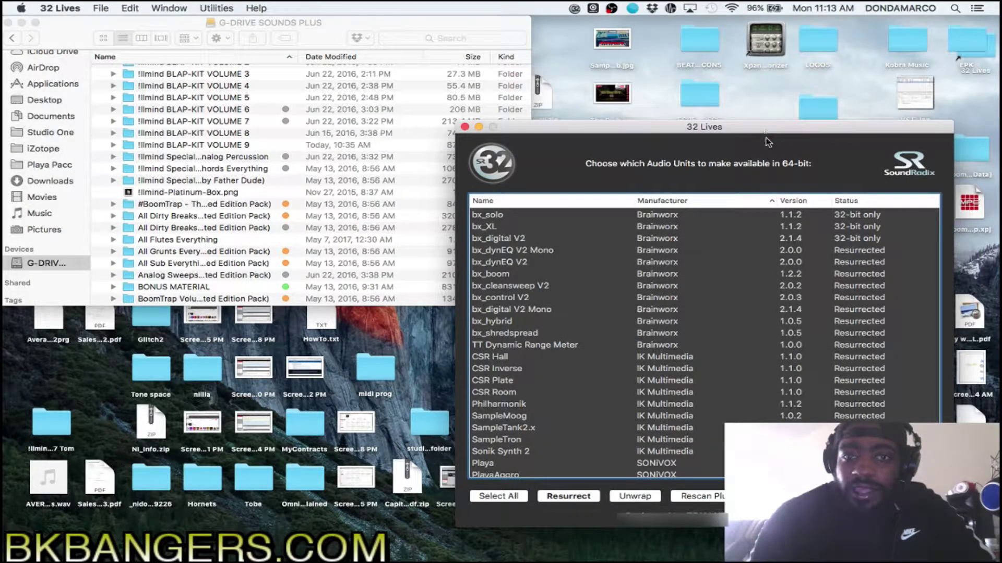
pyautogui.scroll(-3, 775, 310)
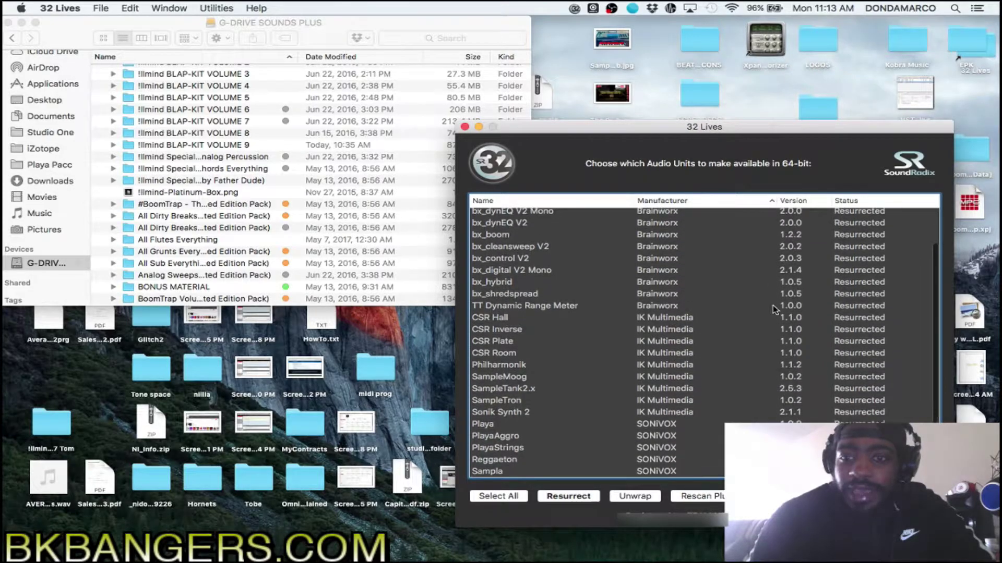
pyautogui.scroll(3, 775, 310)
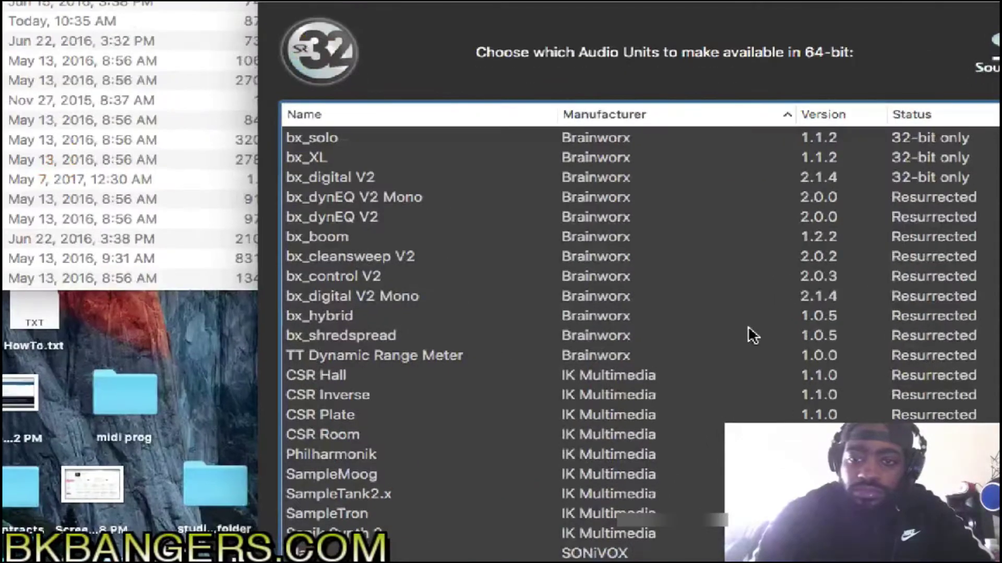
pyautogui.scroll(-1, 752, 274)
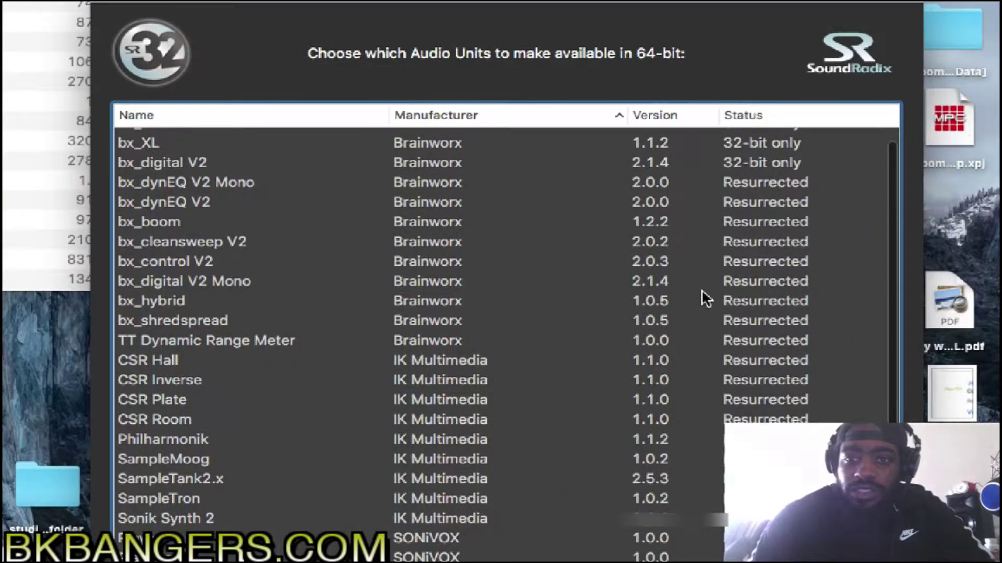
pyautogui.scroll(-2, 869, 290)
pyautogui.scroll(1, 701, 292)
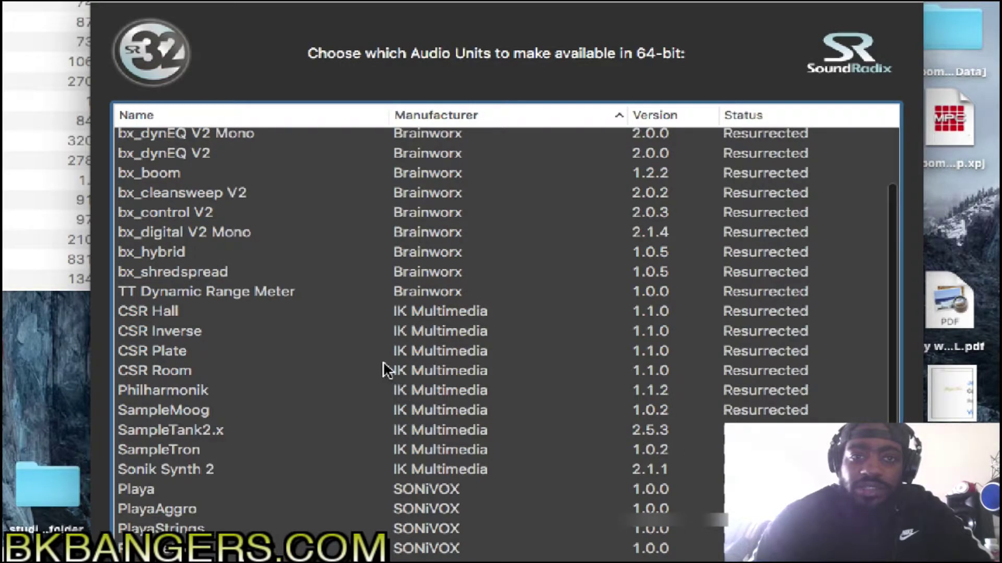
pyautogui.scroll(3, 383, 361)
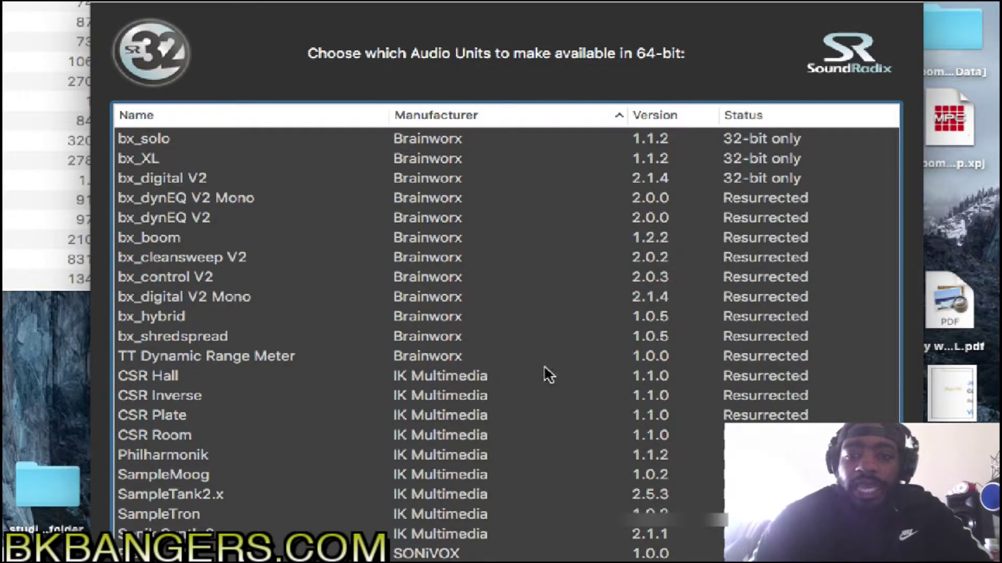
pyautogui.scroll(-3, 538, 370)
pyautogui.scroll(3, 557, 385)
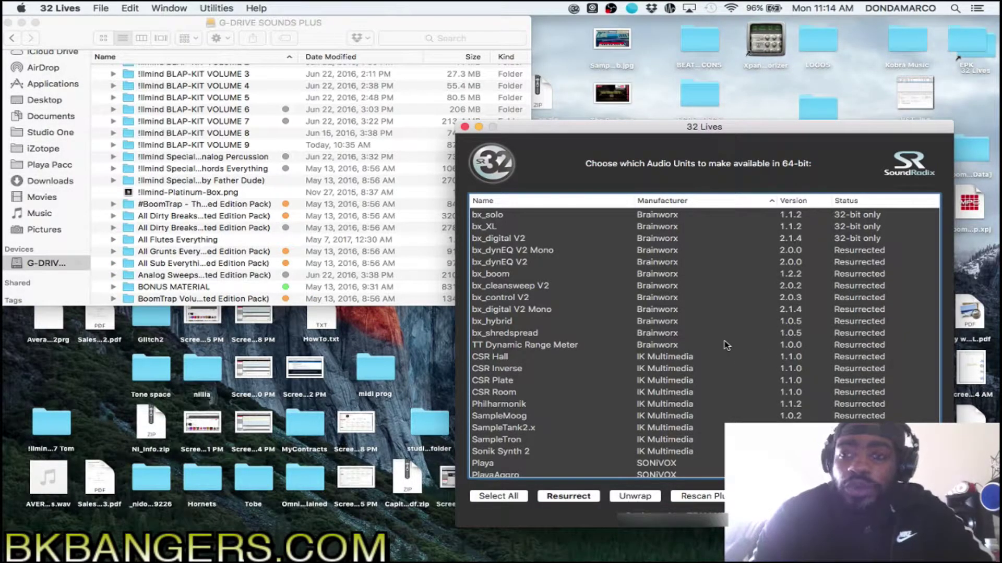
pyautogui.scroll(-3, 727, 346)
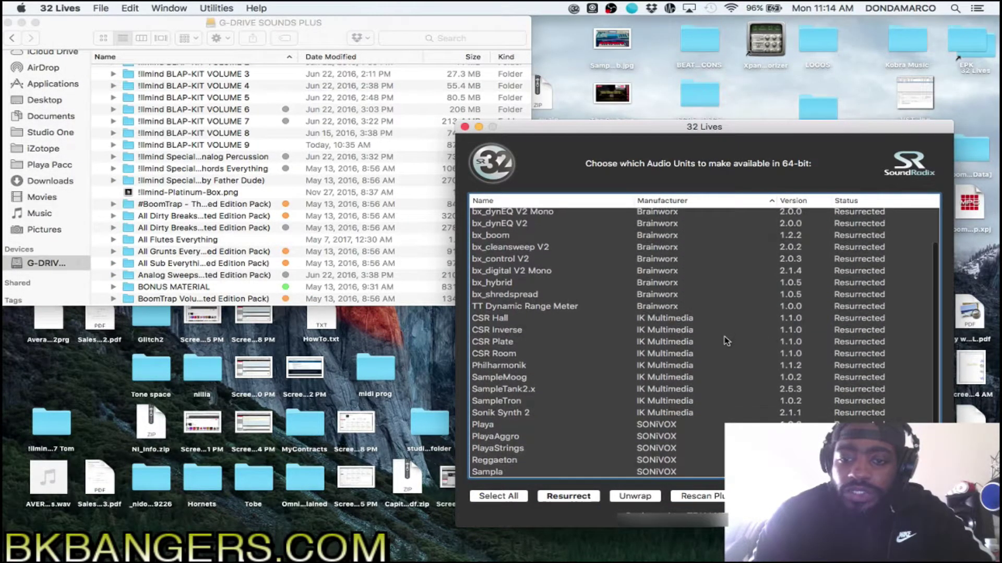
pyautogui.scroll(3, 729, 393)
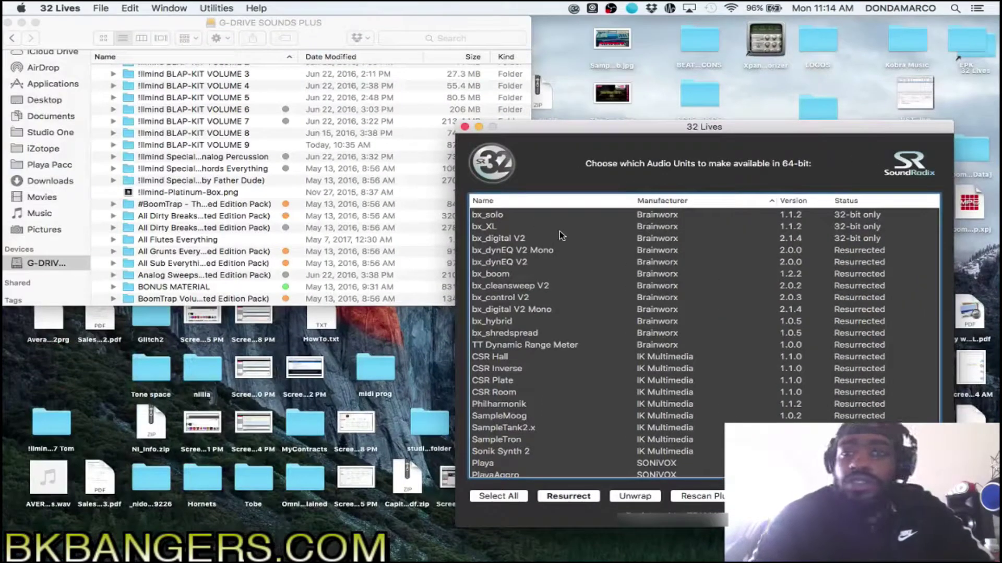
# - Switch to Studio One, view the Sonik Synth 2 instrument of track 1, and close its window
pyautogui.hotkey('ctrl', 'Up')
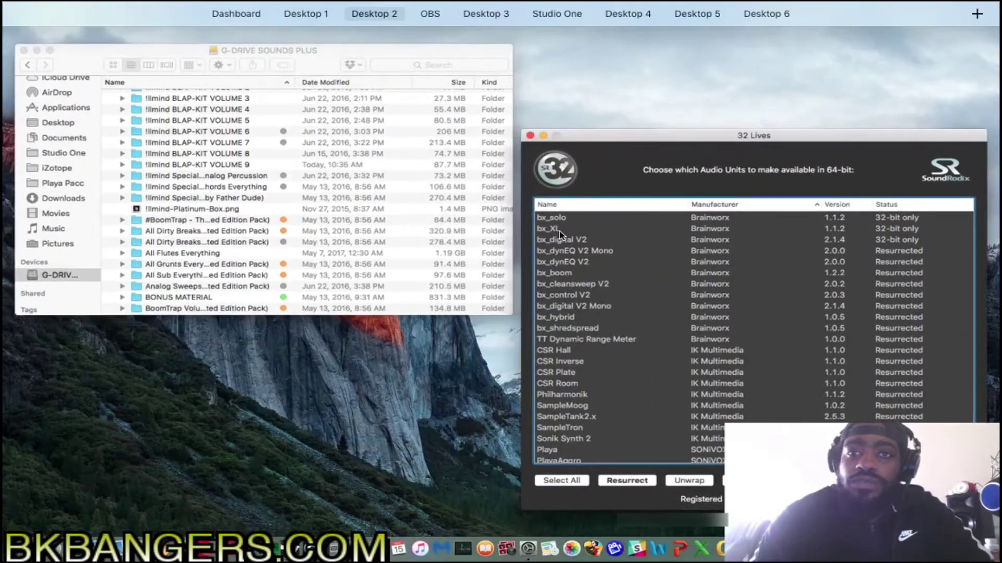
pyautogui.click(661, 59)
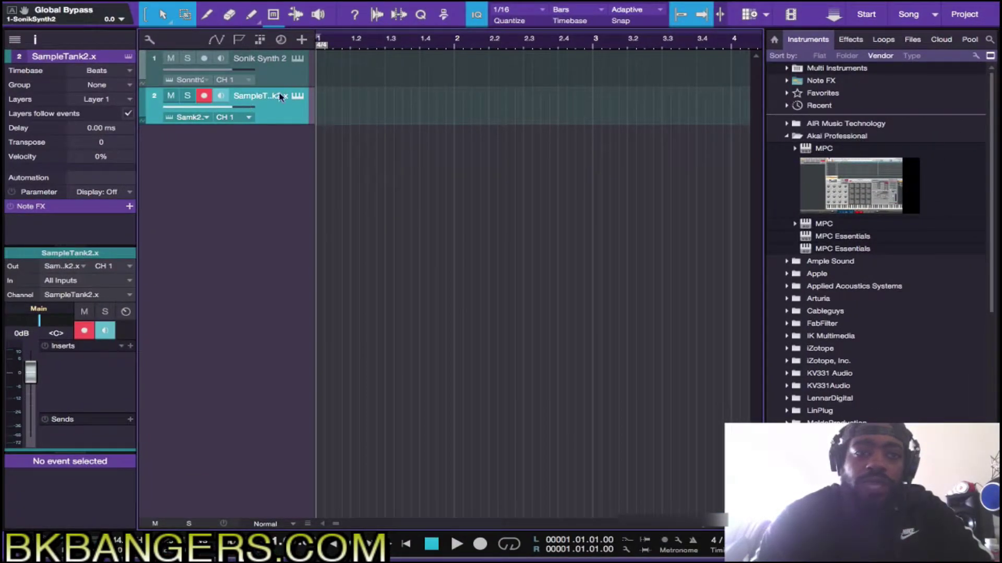
pyautogui.click(285, 71)
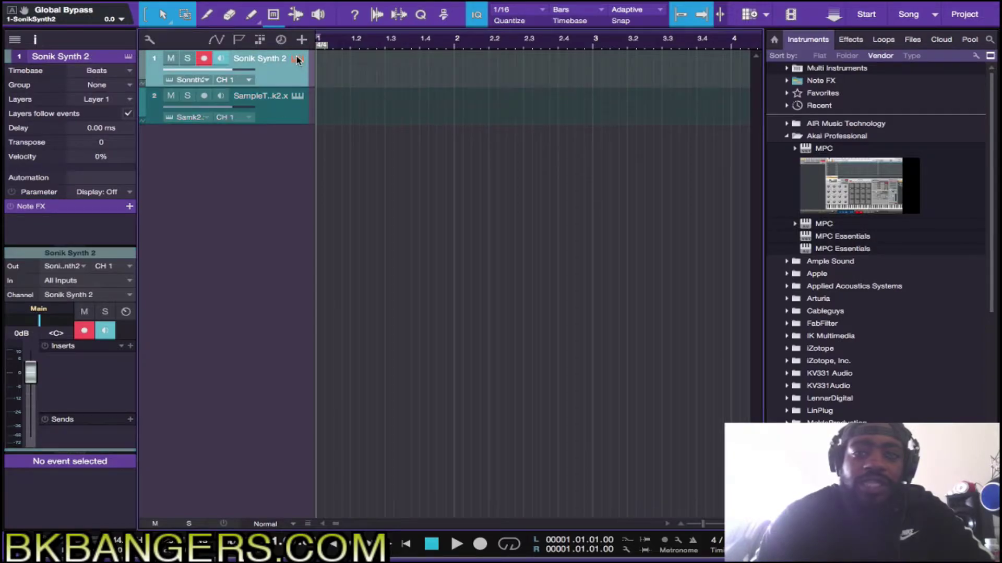
pyautogui.click(298, 58)
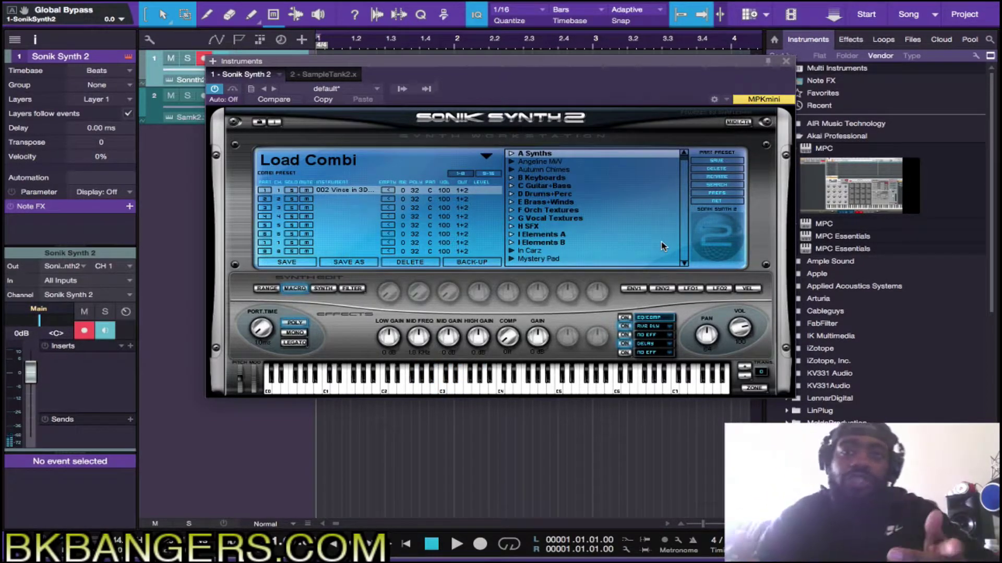
pyautogui.click(785, 62)
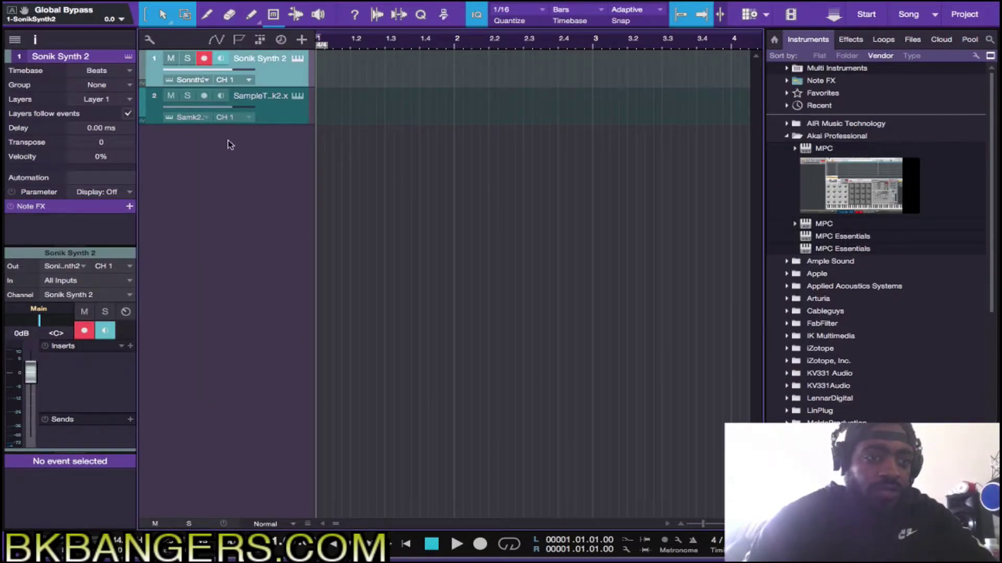
# - Expand the Brainworx effects available as inserts for the Sonik Synth 2 track and compare them with the 32 Lives plug-in list
pyautogui.click(131, 347)
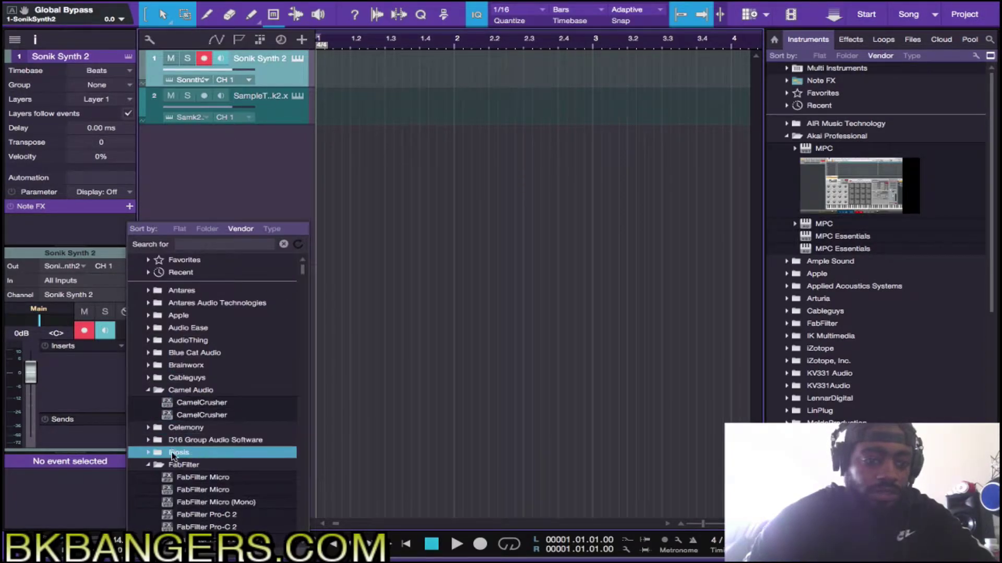
pyautogui.click(149, 366)
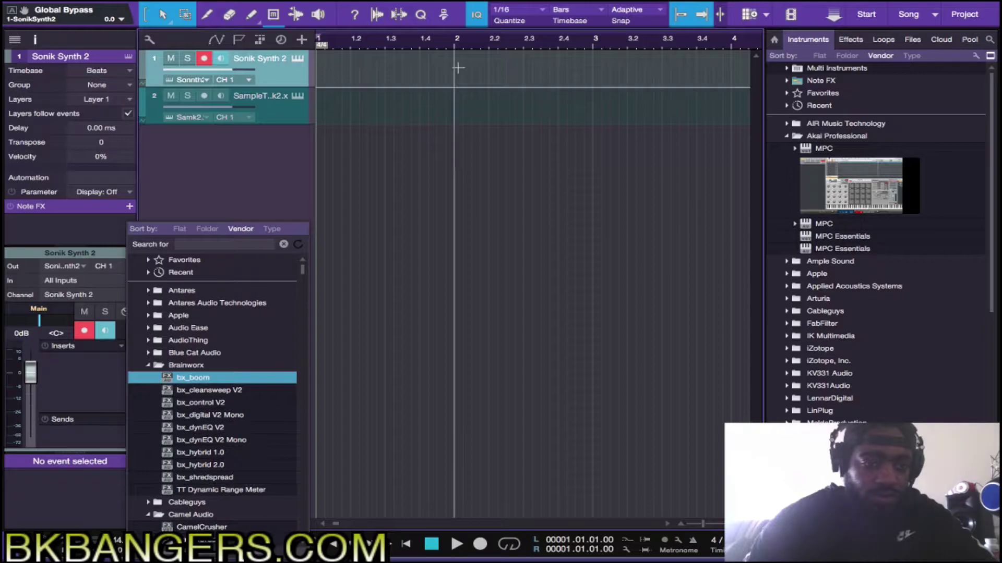
pyautogui.hotkey('ctrl', 'Up')
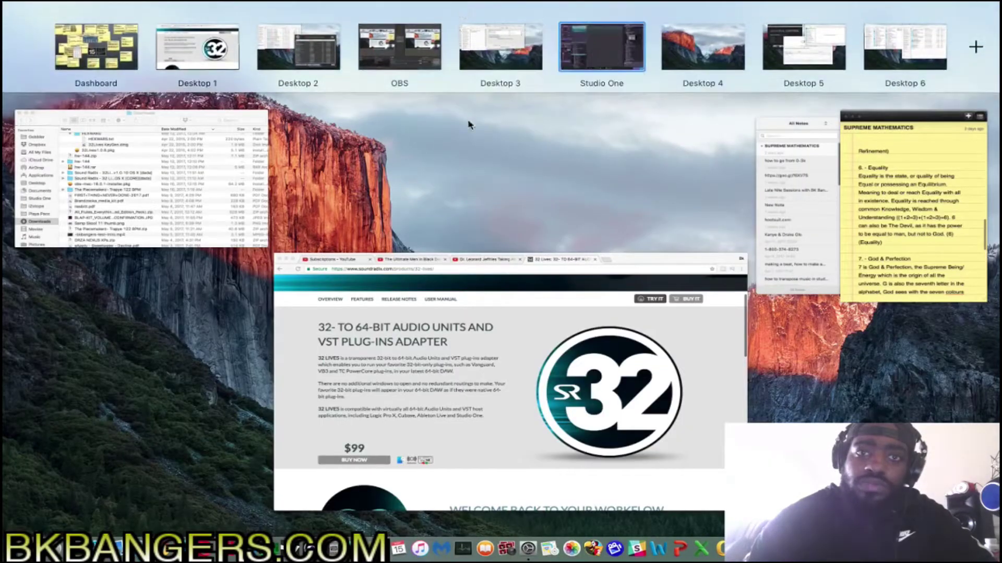
pyautogui.click(325, 51)
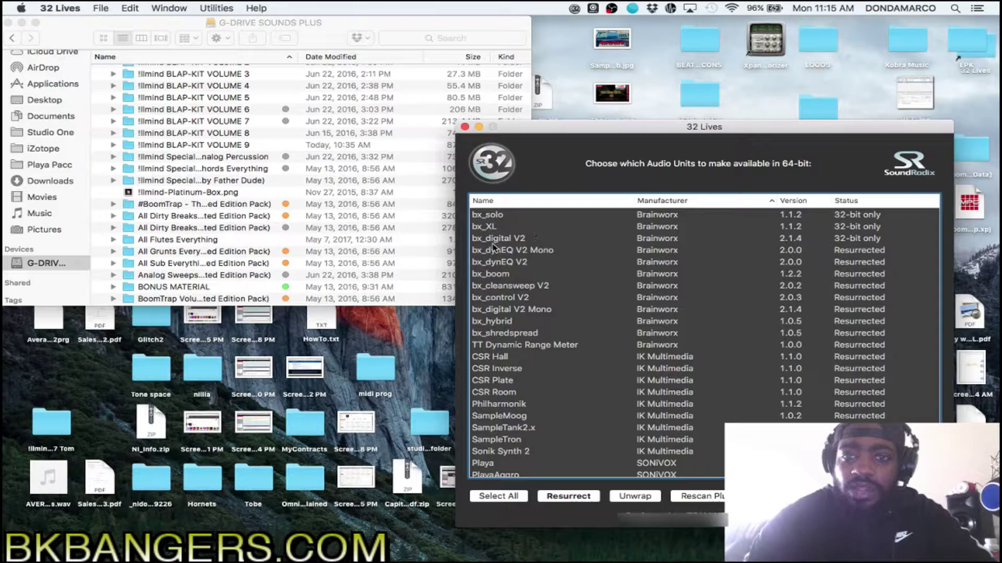
# - Return to Studio One and check which resurrected Brainworx plug-ins are offered as inserts for the Sonik Synth 2 track
pyautogui.hotkey('ctrl', 'Up')
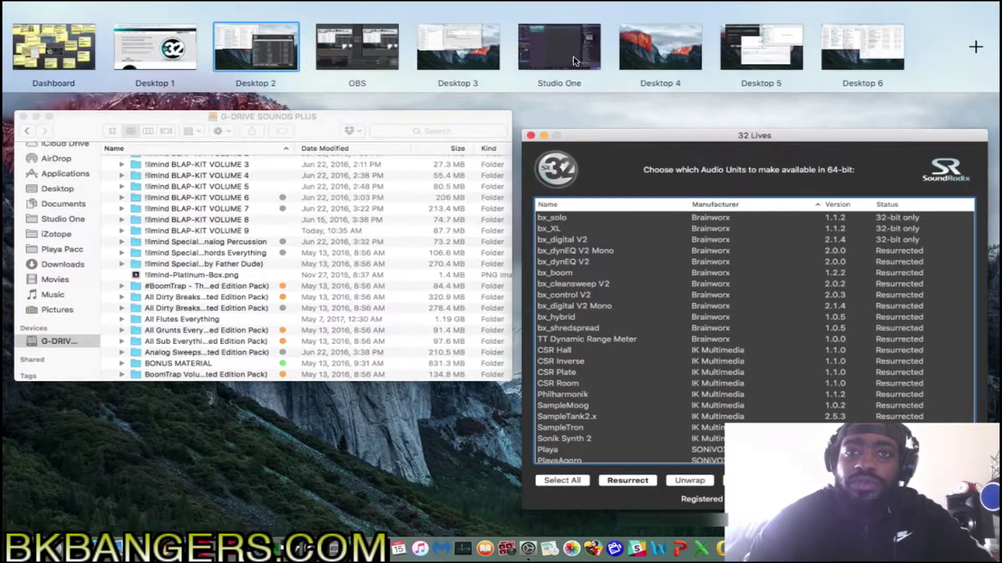
pyautogui.moveTo(575, 61)
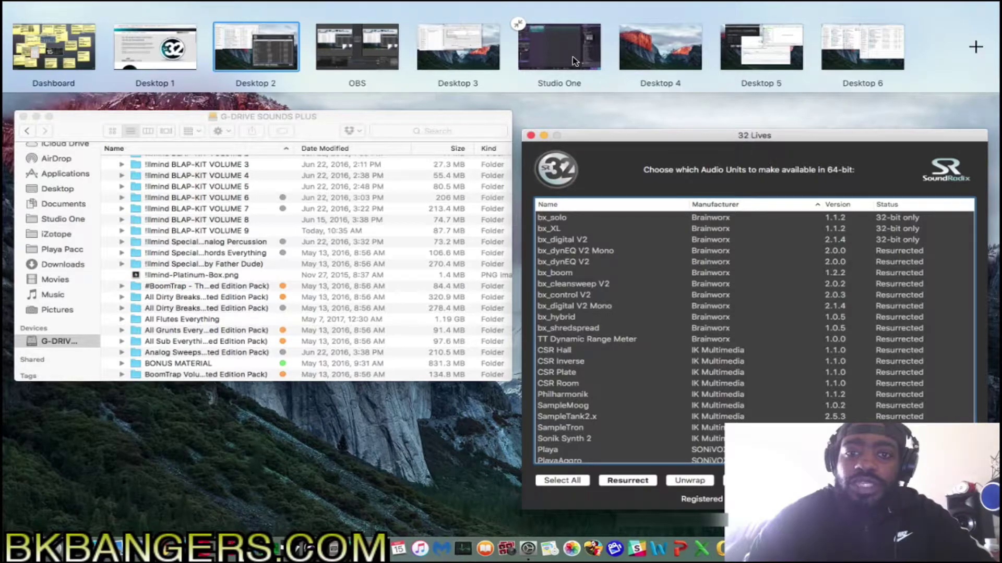
pyautogui.click(574, 61)
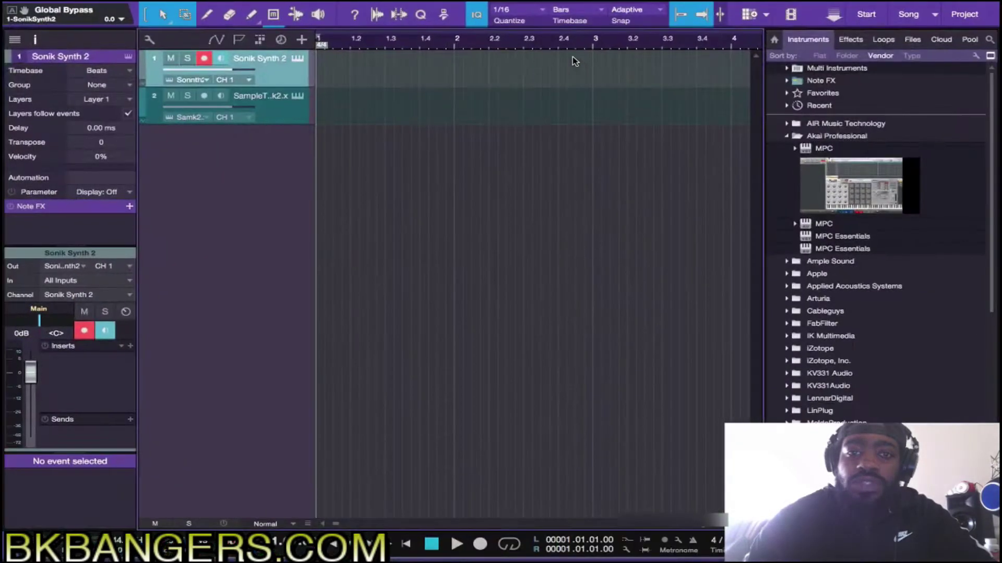
pyautogui.click(130, 346)
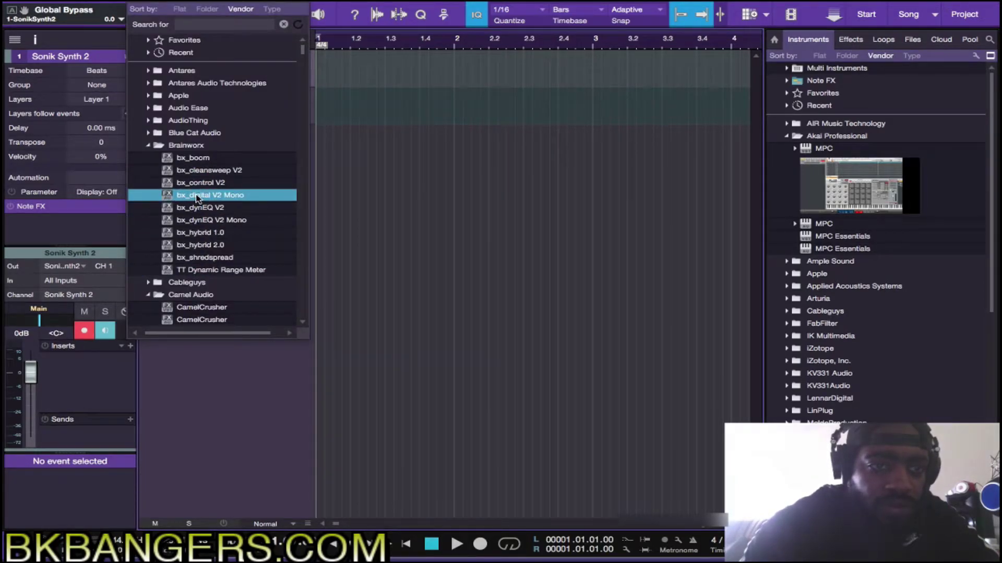
pyautogui.scroll(-3, 194, 244)
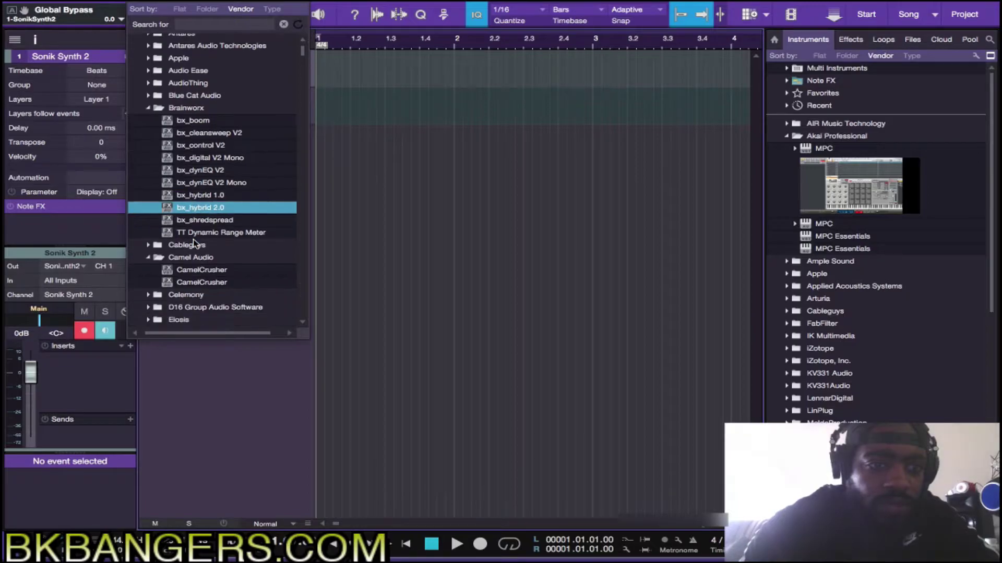
pyautogui.scroll(2, 195, 244)
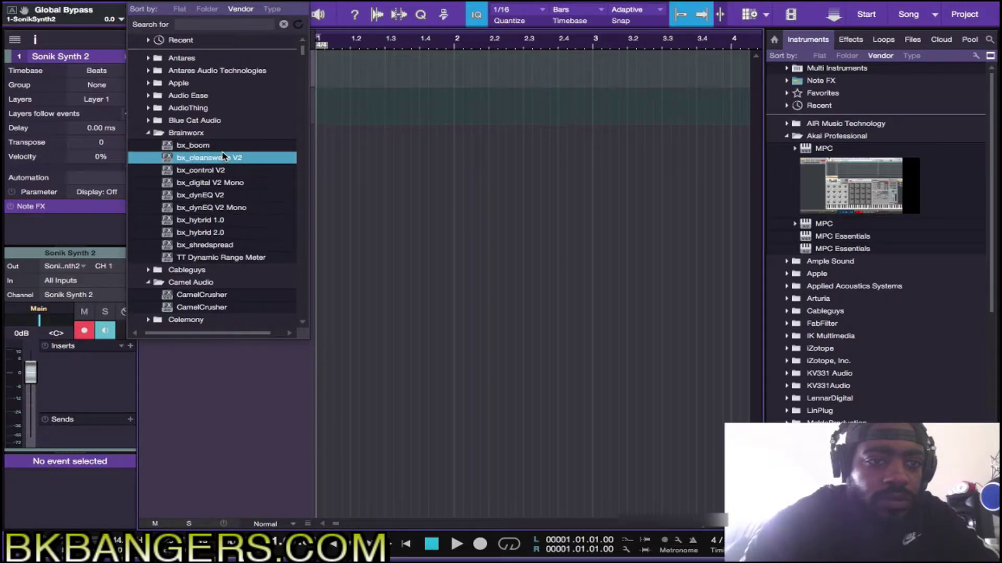
# - Check the Brainworx entries in 32 Lives against the Brainworx inserts offered for the Sonik Synth 2 track in Studio One
pyautogui.hotkey('ctrl', 'Up')
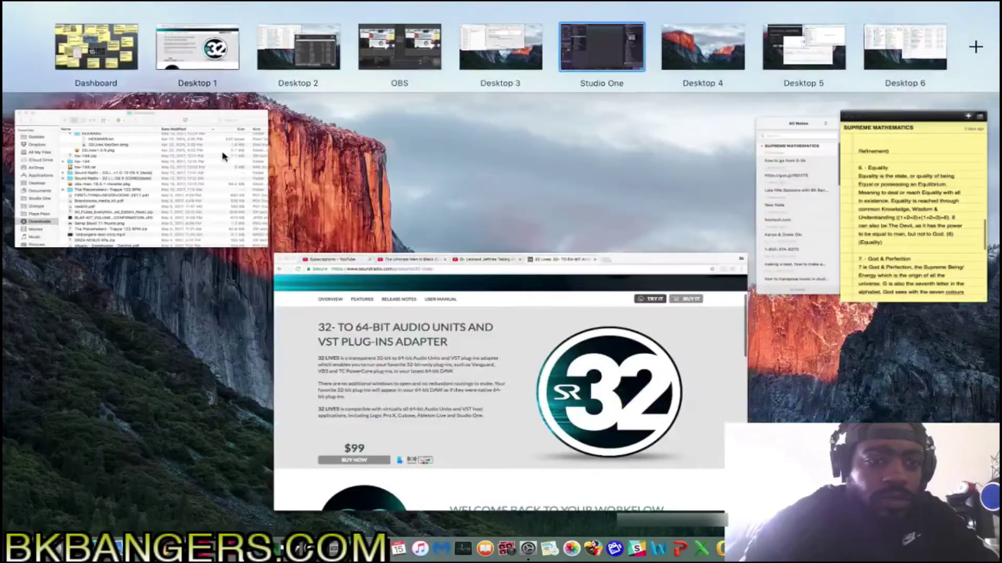
pyautogui.click(313, 65)
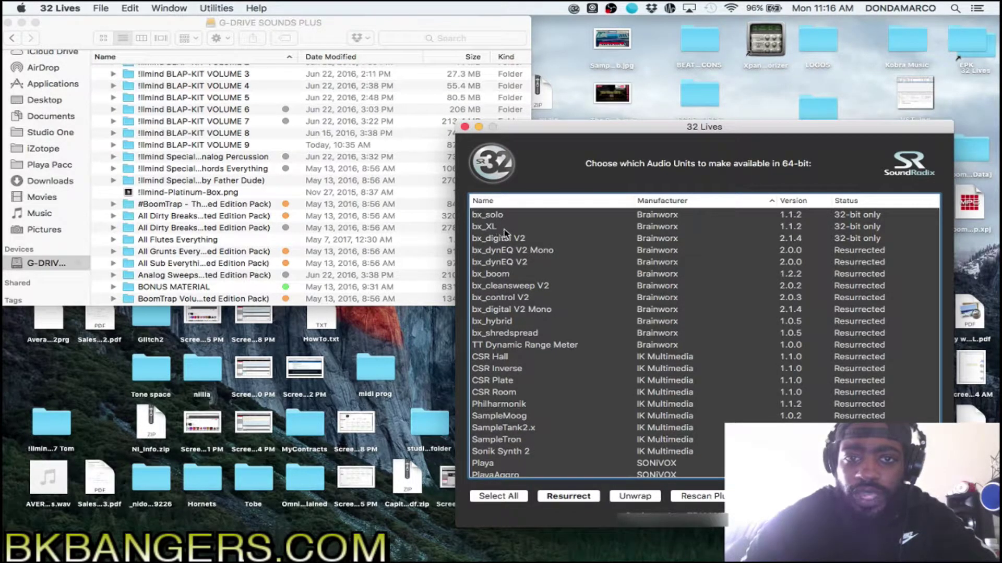
pyautogui.hotkey('ctrl', 'Up')
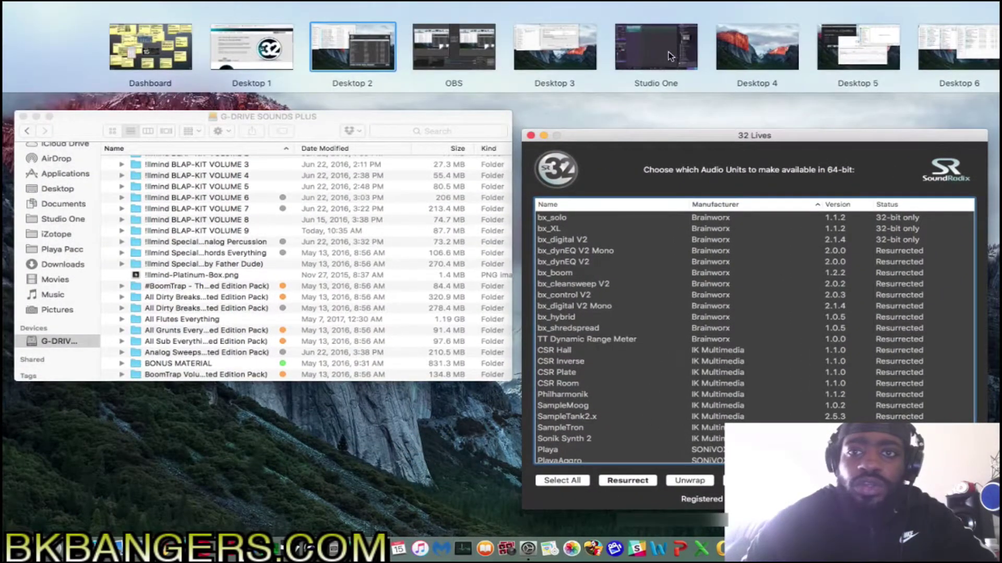
pyautogui.click(669, 51)
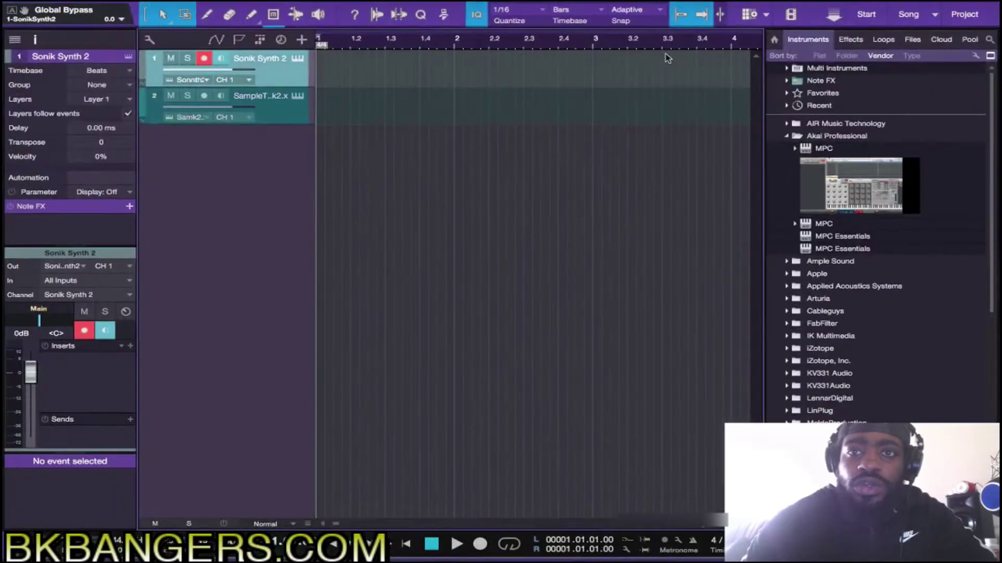
pyautogui.click(130, 346)
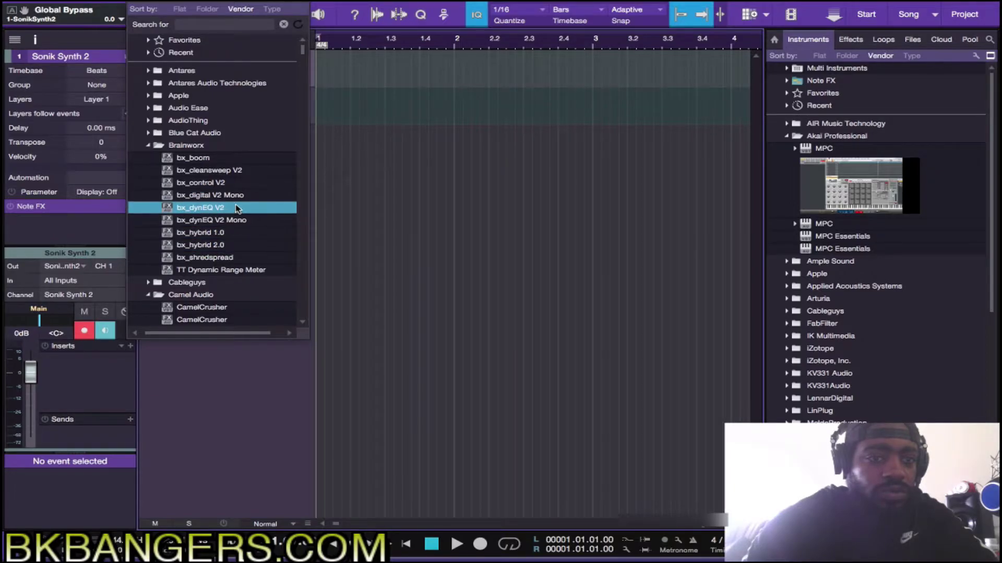
# - Look at the 32 Lives plug-in list again, then reopen the Sonik Synth 2 track's insert effects in Studio One
pyautogui.hotkey('ctrl', 'Up')
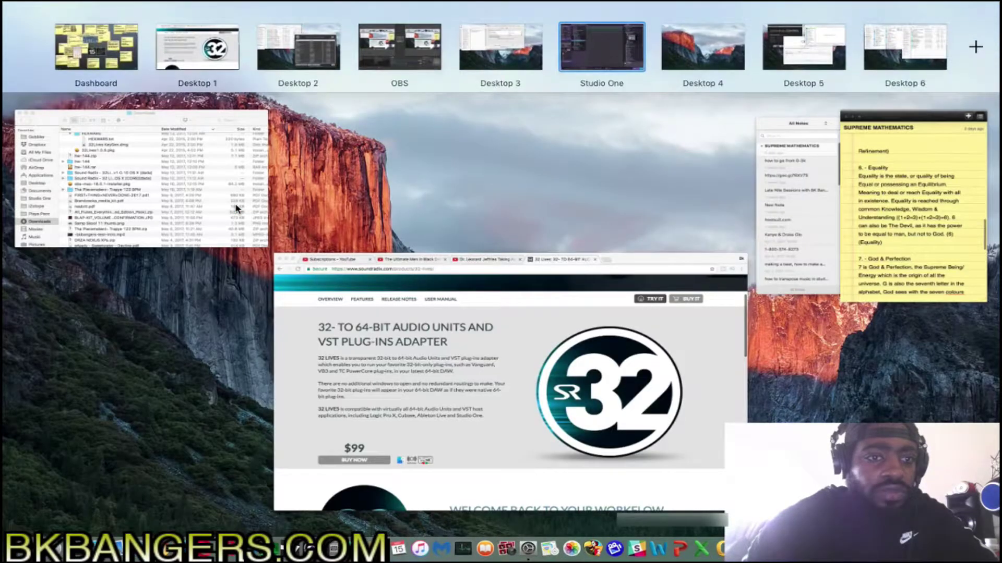
pyautogui.click(285, 32)
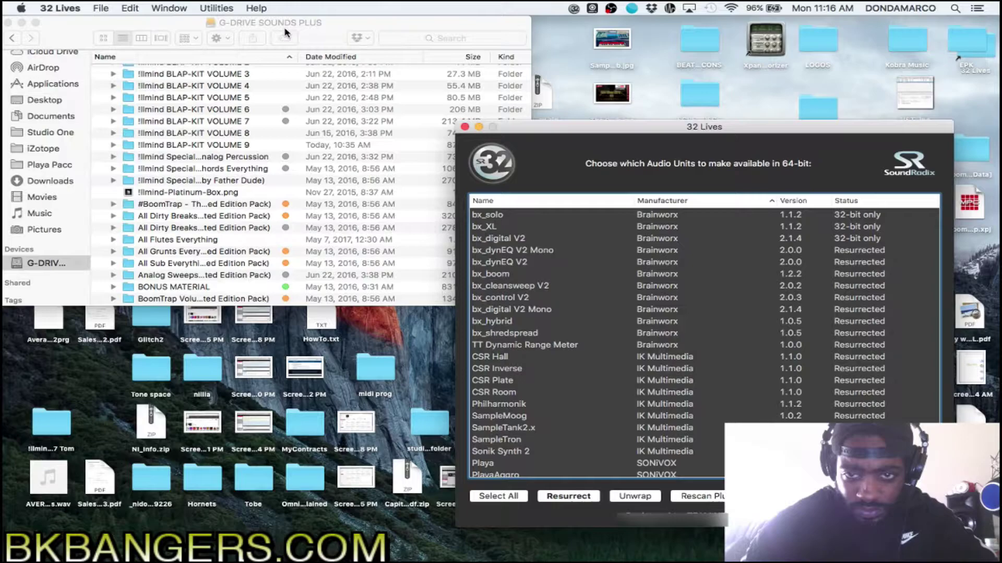
pyautogui.hotkey('ctrl', 'Up')
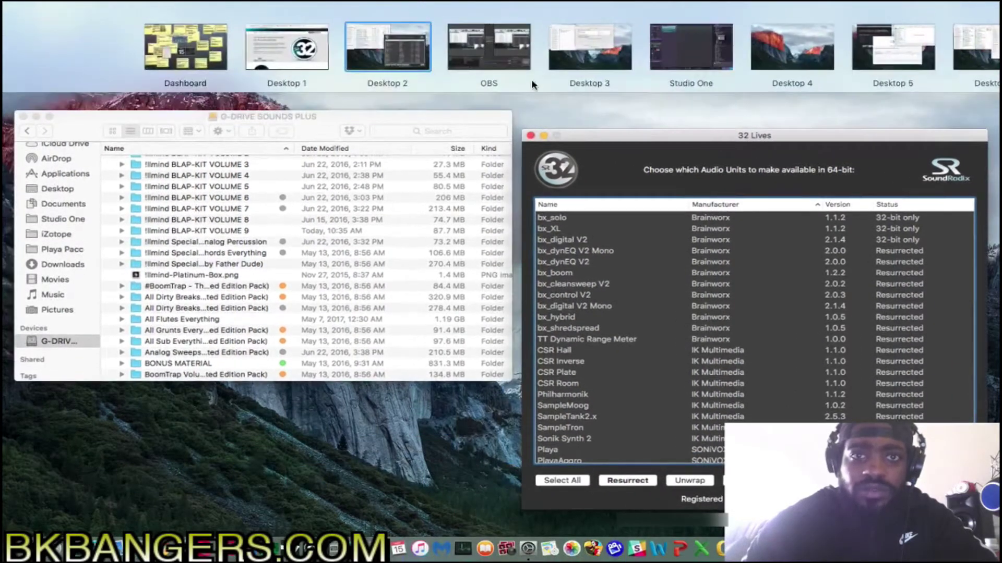
pyautogui.click(675, 62)
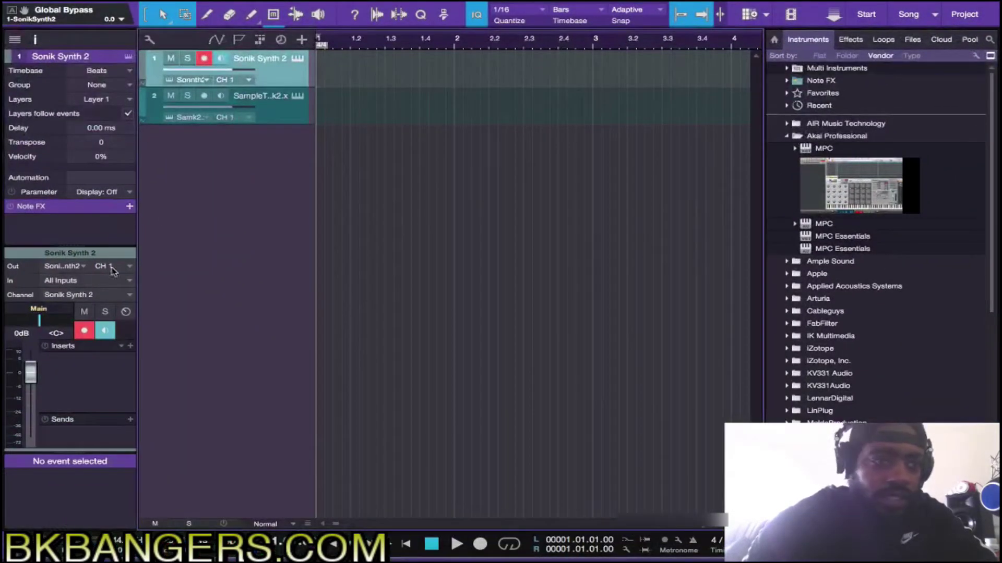
pyautogui.click(130, 347)
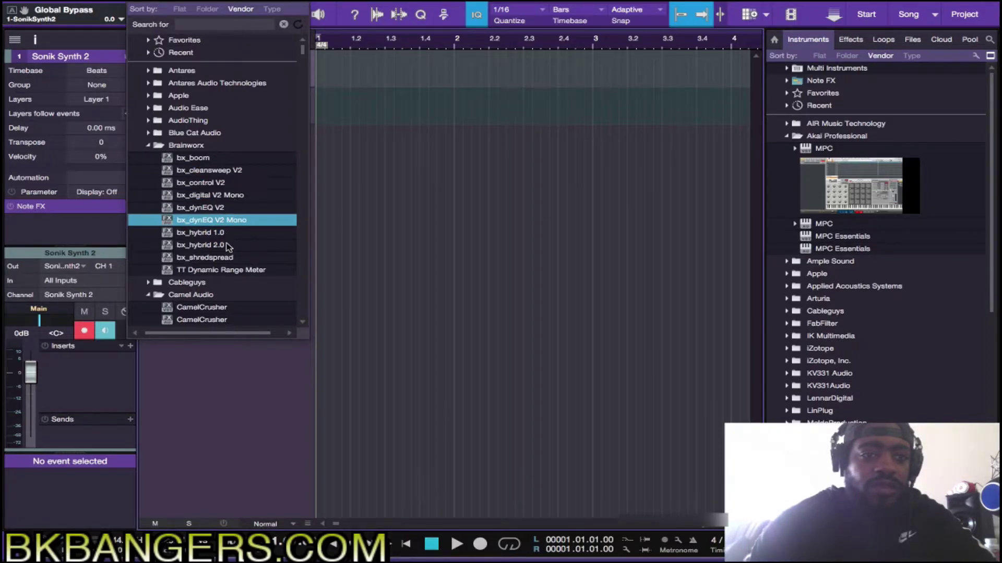
# - Switch to 32 Lives and go through the Brainworx Audio Units from bx_solo to TT Dynamic Range Meter and back, examining their status
pyautogui.hotkey('ctrl', 'Up')
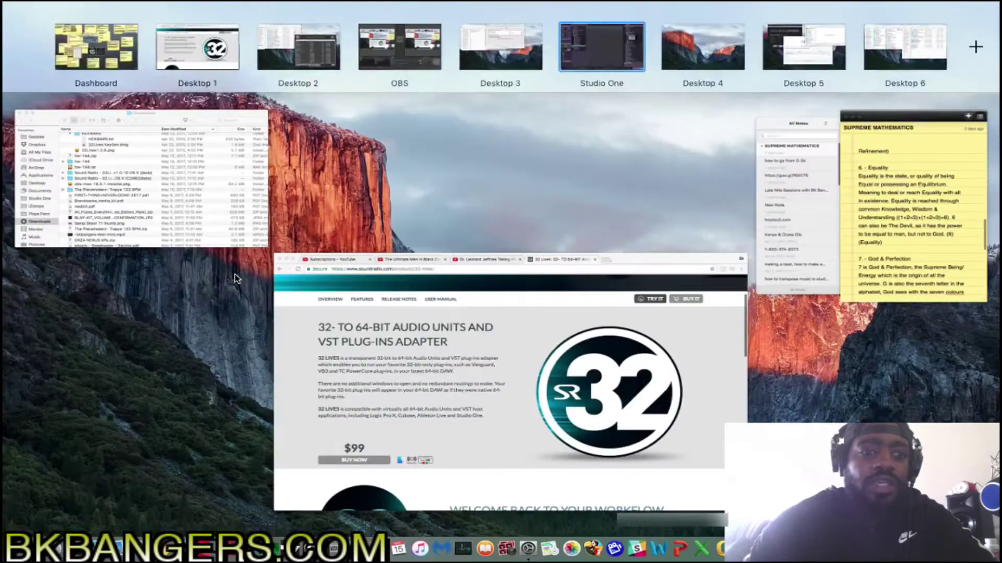
pyautogui.click(327, 57)
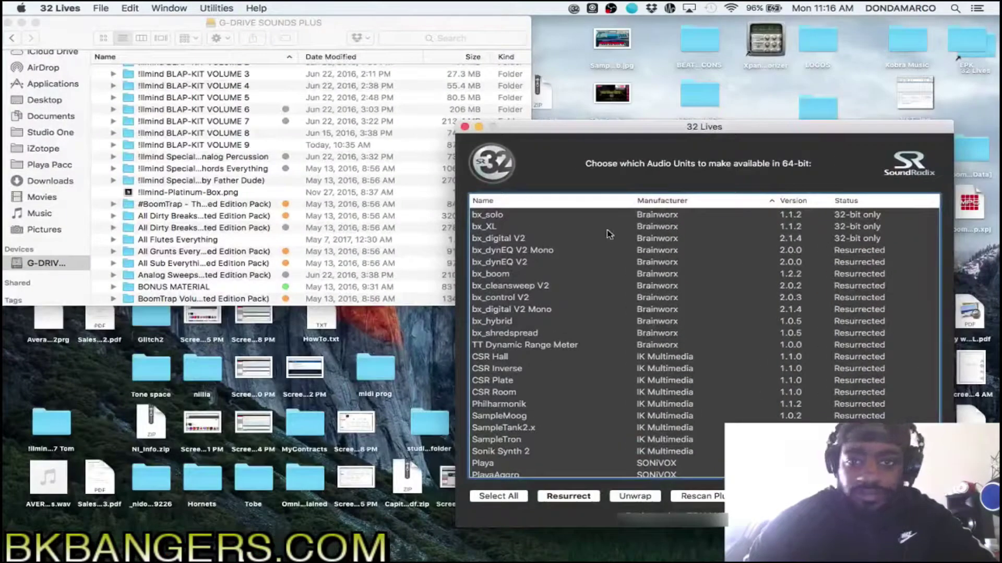
pyautogui.press('Down')
pyautogui.press('Down')
pyautogui.press('Down')
pyautogui.press('Down')
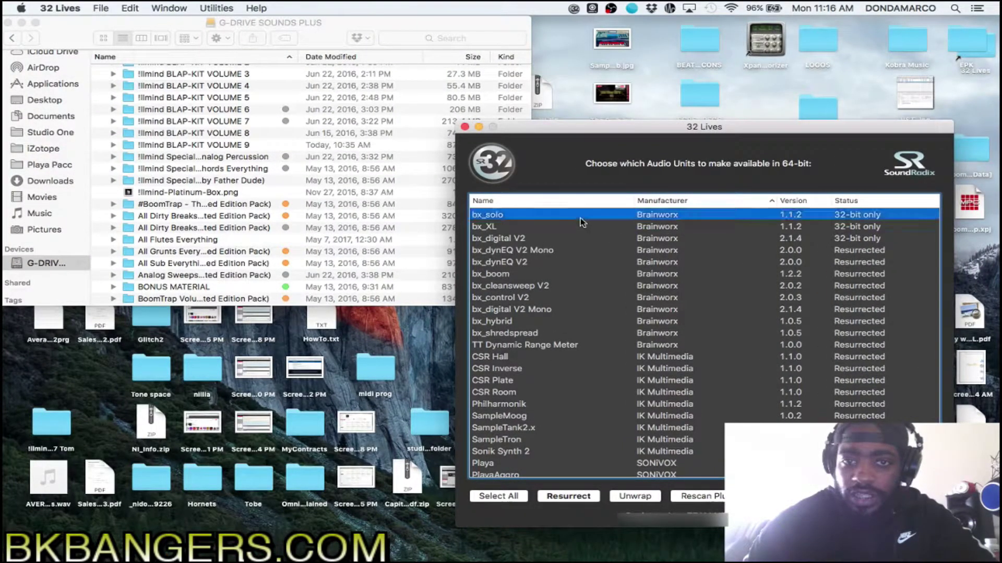
pyautogui.press('Down')
pyautogui.press('Down')
pyautogui.press('Down')
pyautogui.press('Down')
pyautogui.press('Down')
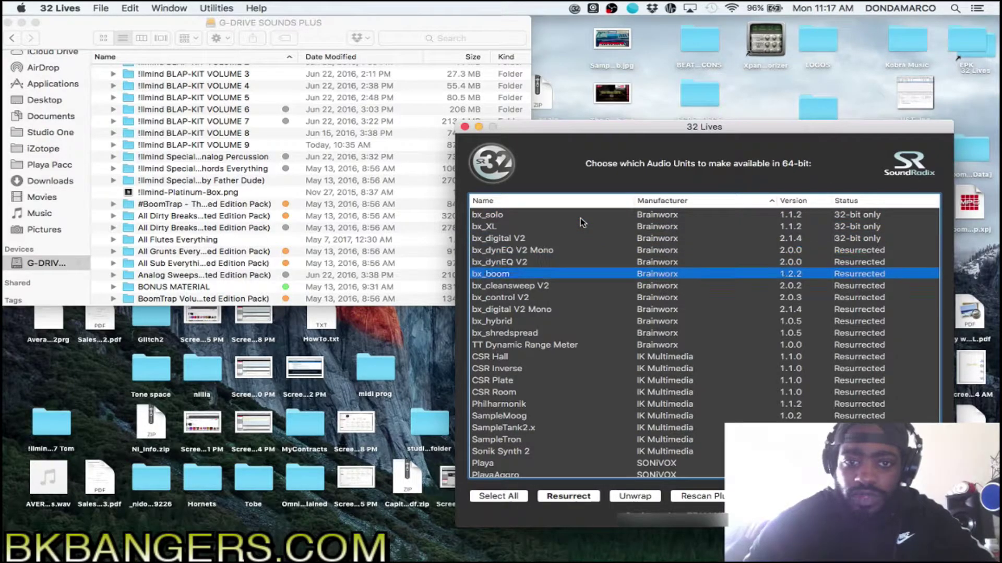
pyautogui.press('Down')
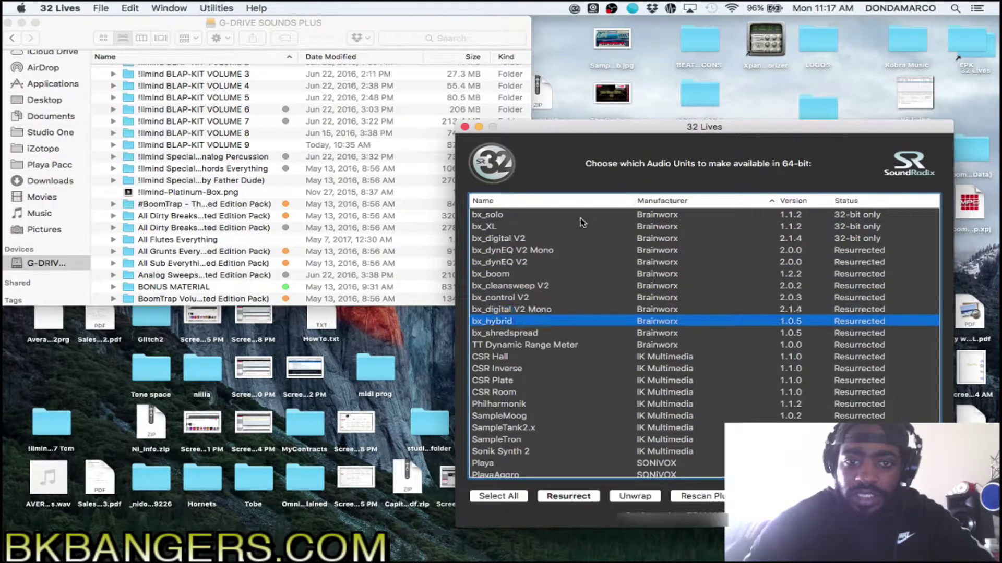
pyautogui.press('Down')
pyautogui.press('Down')
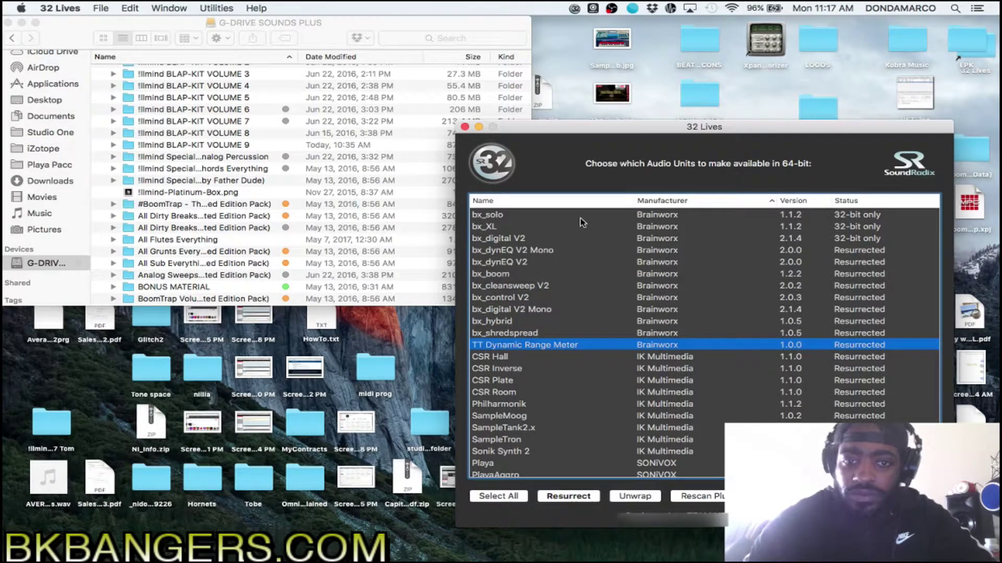
pyautogui.press('Up')
pyautogui.press('Up')
pyautogui.press('Up')
pyautogui.press('Up')
pyautogui.press('Up')
pyautogui.press('Up')
pyautogui.press('Up')
pyautogui.press('Up')
pyautogui.press('Up')
pyautogui.press('Up')
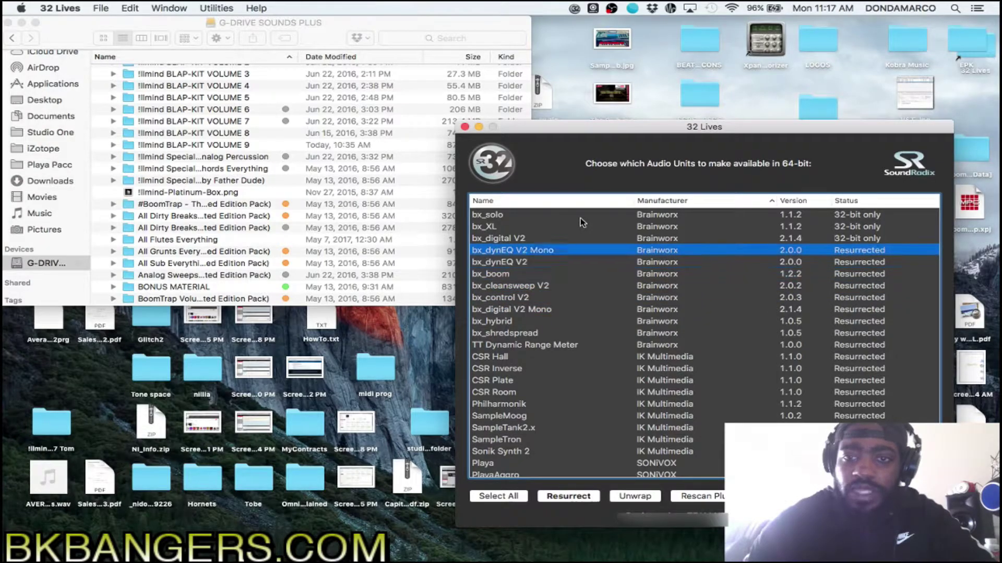
# - Resurrect the 32-bit only Brainworx plug-ins bx_solo, bx_XL and bx_digital V2, authorizing the change with the account password
pyautogui.press('Up')
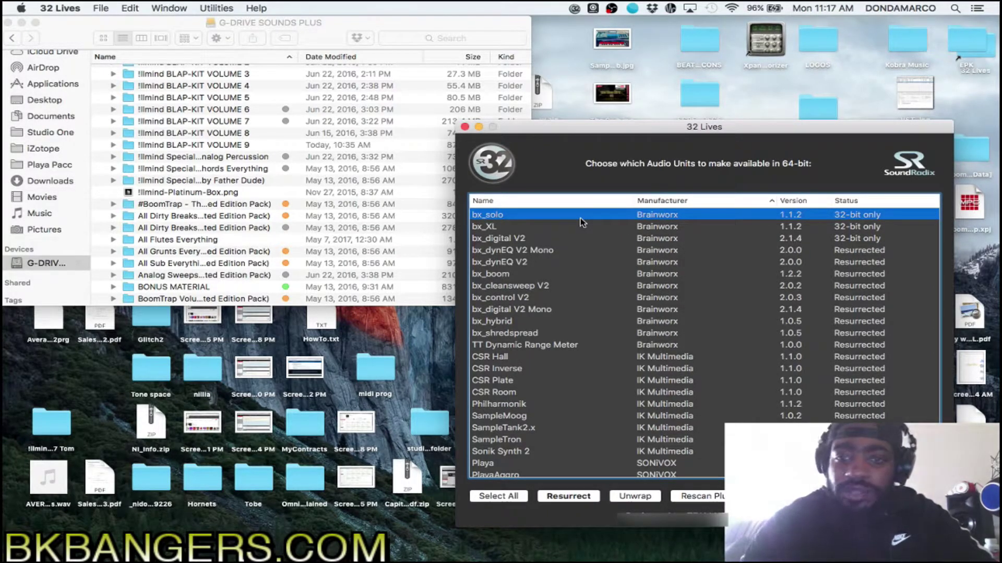
pyautogui.hotkey('shift', 'Down')
pyautogui.hotkey('shift', 'Down')
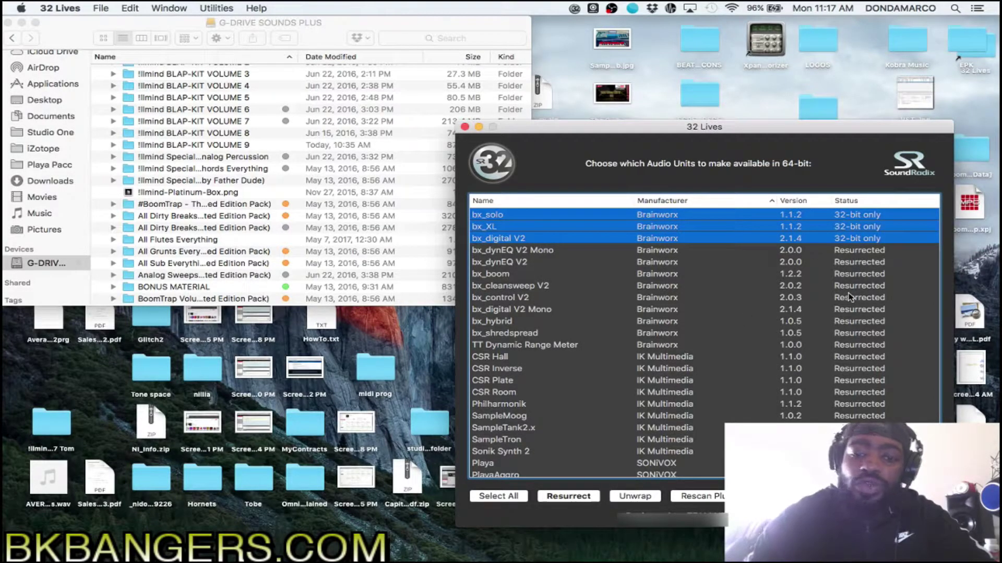
pyautogui.click(560, 500)
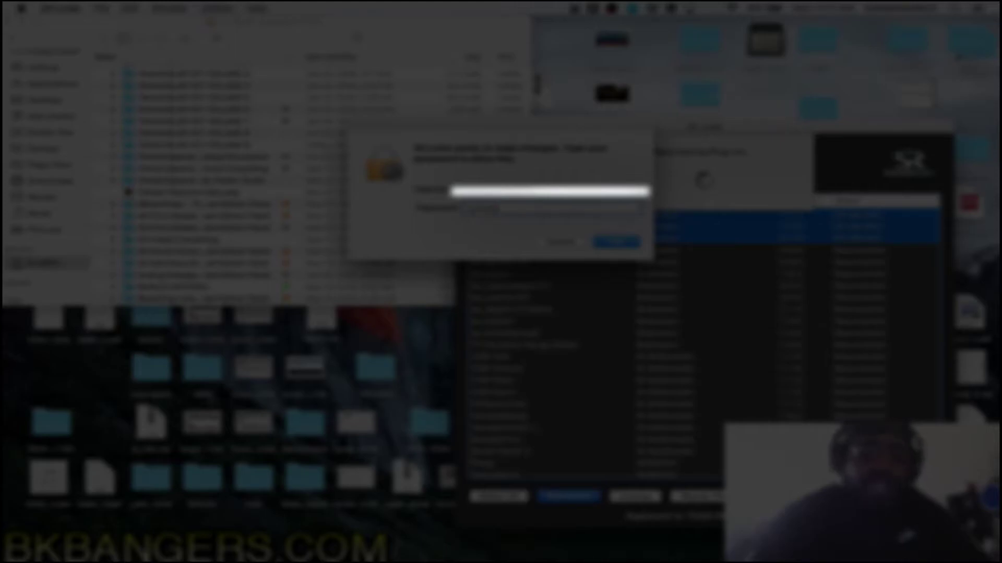
pyautogui.press('Return')
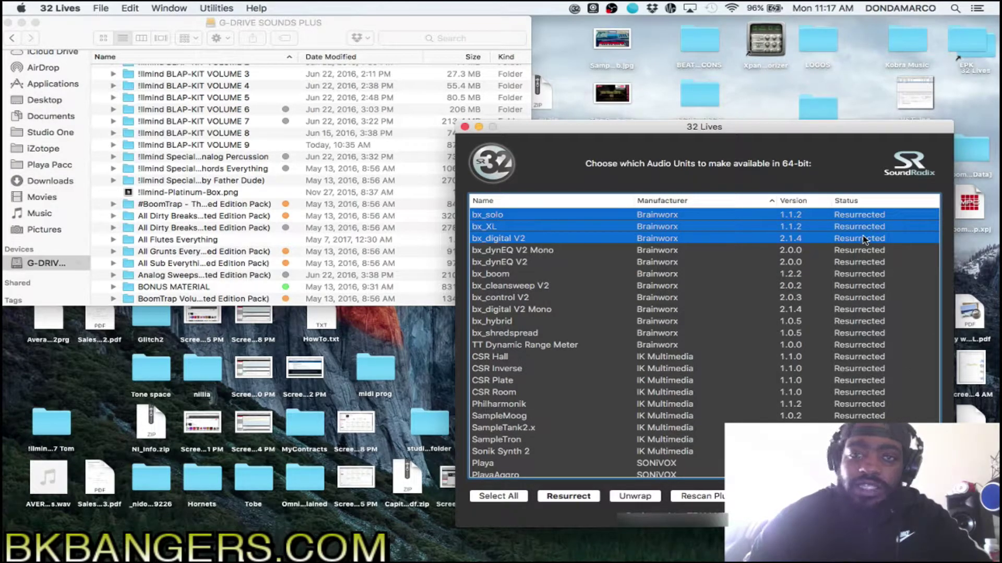
# - Switch to Studio One and examine the Brainworx insert effects for the Sonik Synth 2 track for the newly resurrected plug-ins
pyautogui.hotkey('ctrl', 'Up')
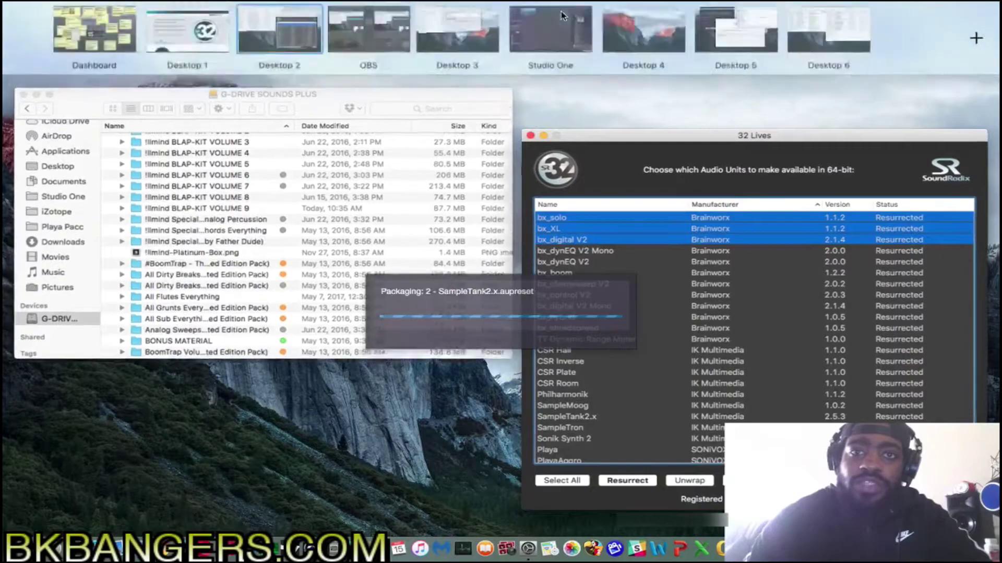
pyautogui.click(561, 16)
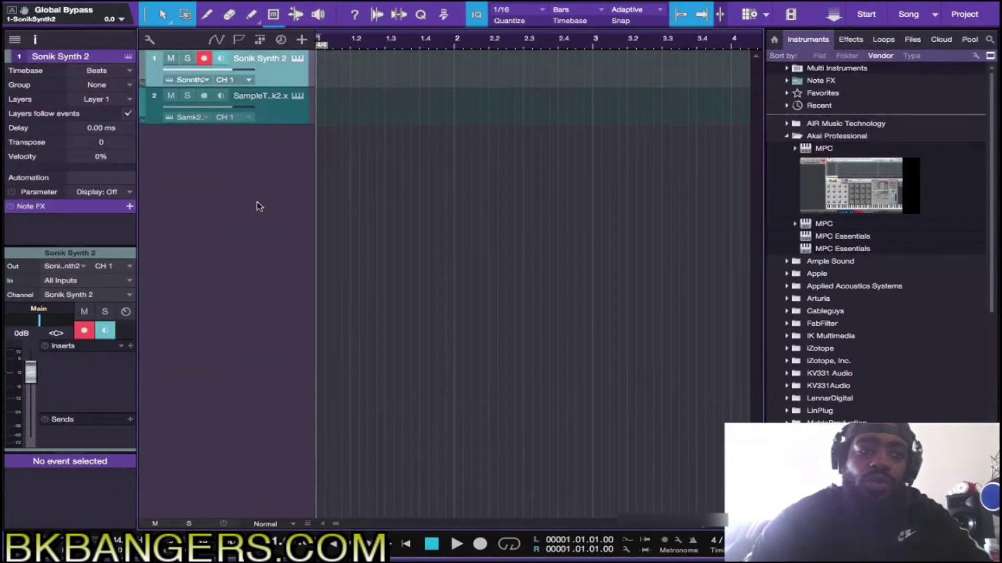
pyautogui.click(130, 347)
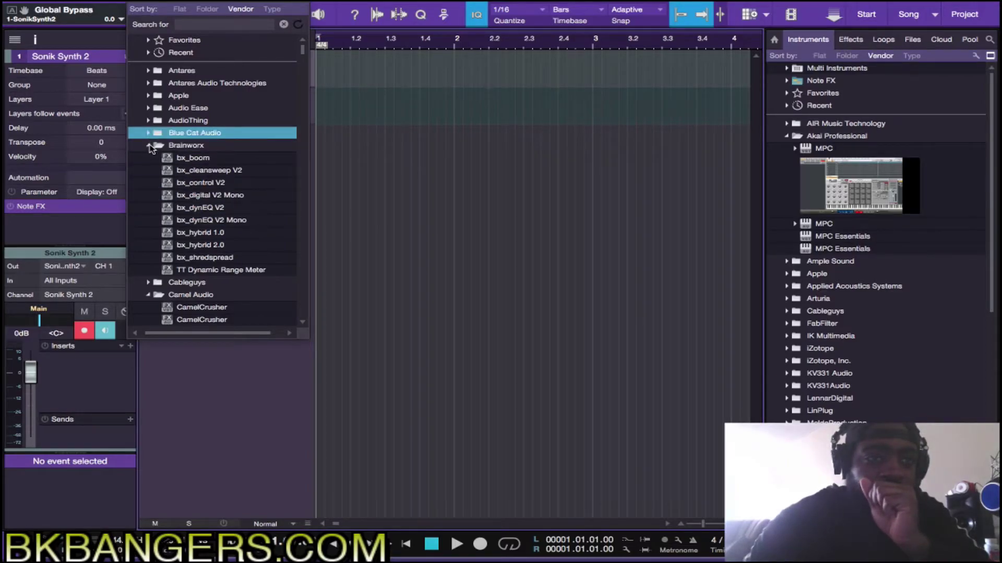
# - Collapse all expanded vendor folders in the insert effects list, including Brainworx, Camel Audio, FabFilter, Illformed, Native Instruments, SoundToys and Waves
pyautogui.click(149, 146)
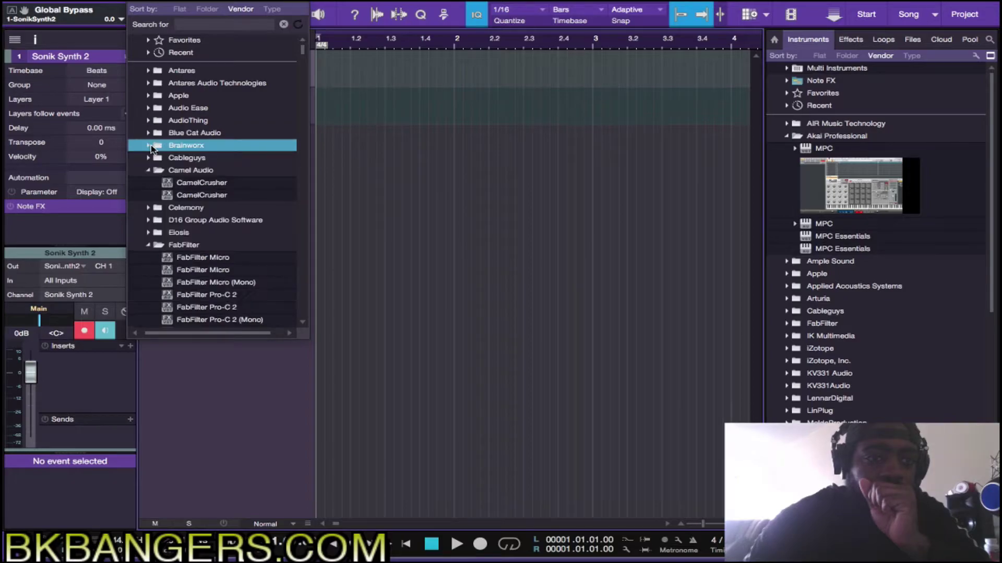
pyautogui.click(149, 170)
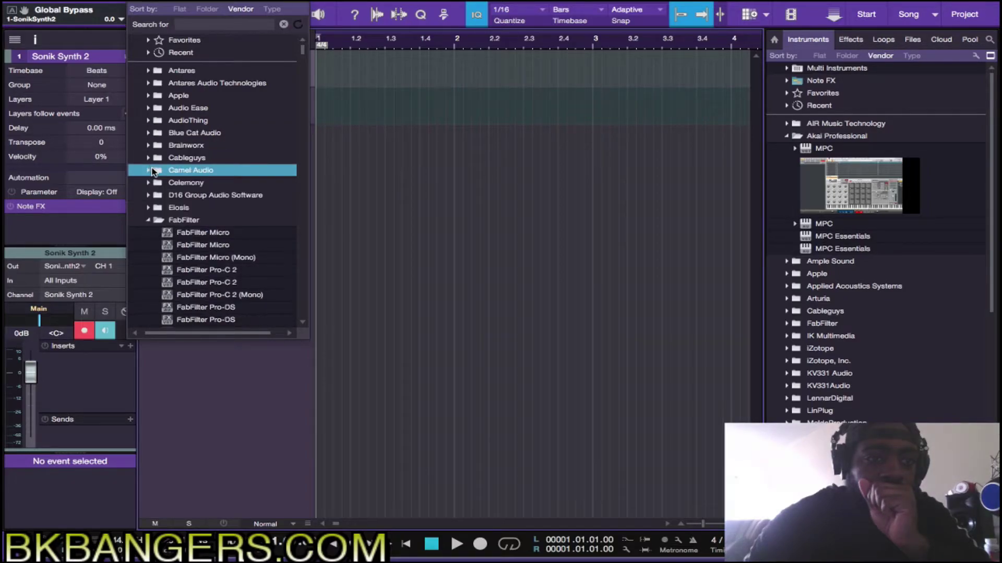
pyautogui.click(150, 222)
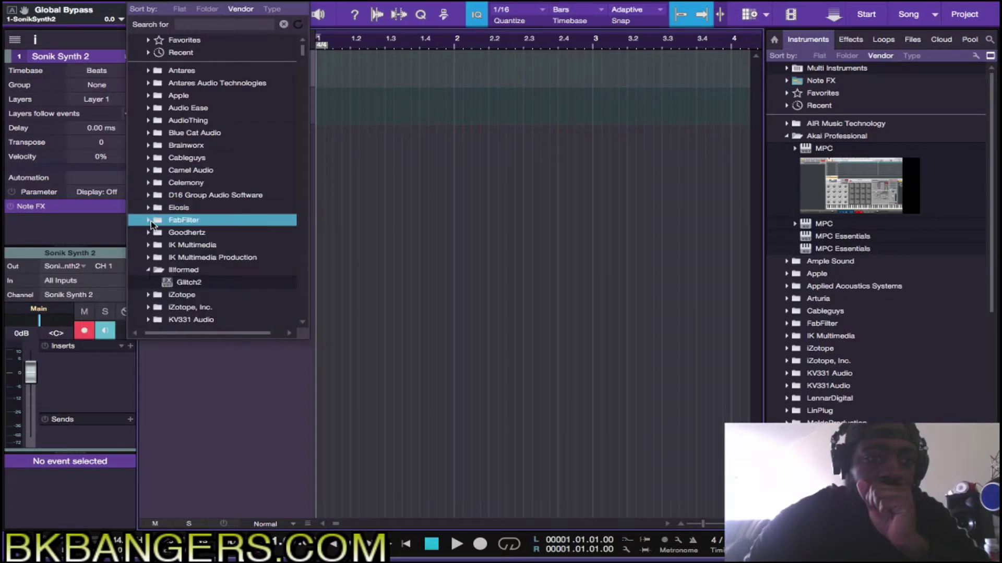
pyautogui.click(149, 270)
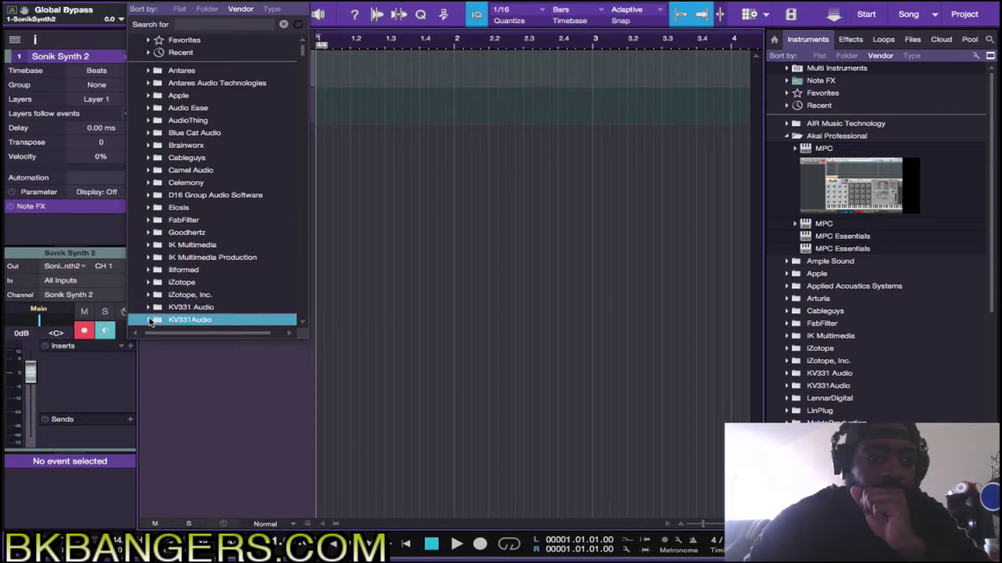
pyautogui.scroll(-1, 150, 325)
pyautogui.click(149, 319)
pyautogui.scroll(-2, 156, 261)
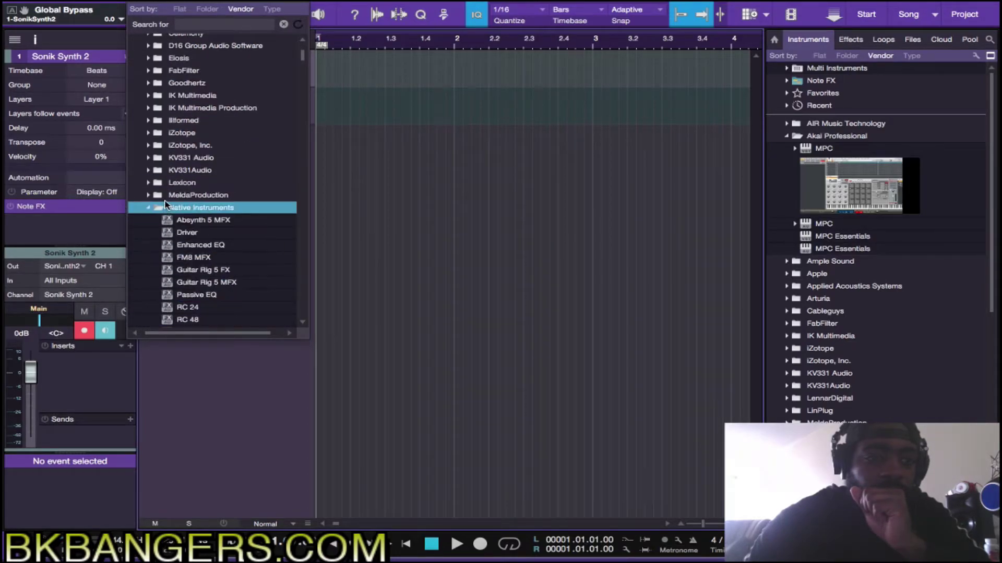
pyautogui.click(159, 212)
pyautogui.click(150, 232)
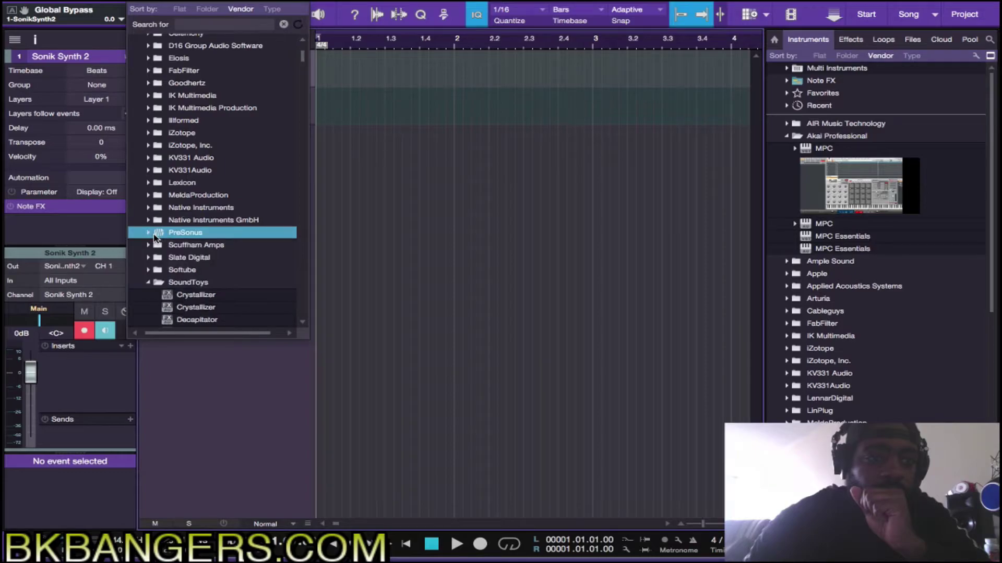
pyautogui.click(154, 282)
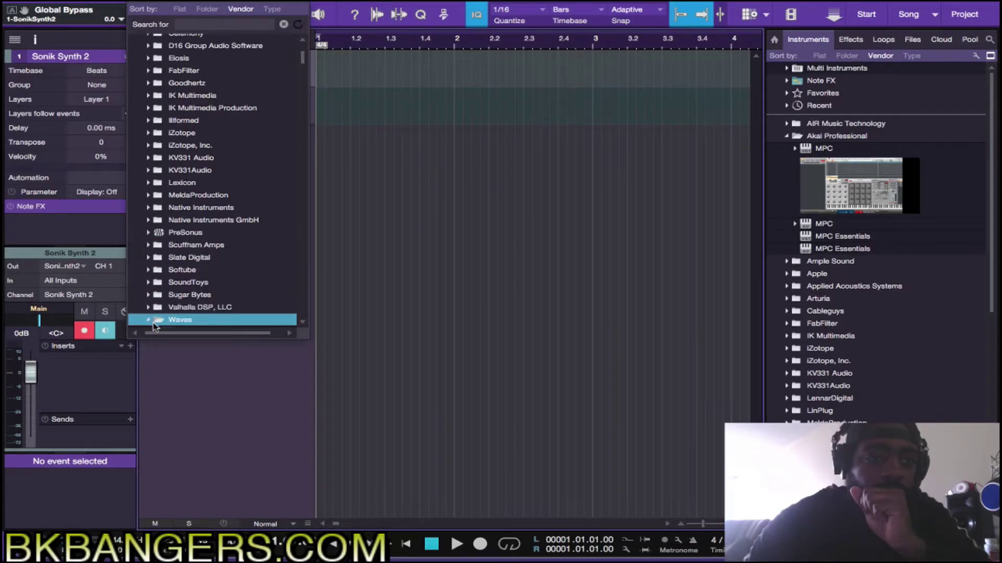
pyautogui.scroll(1, 154, 323)
pyautogui.scroll(5, 154, 261)
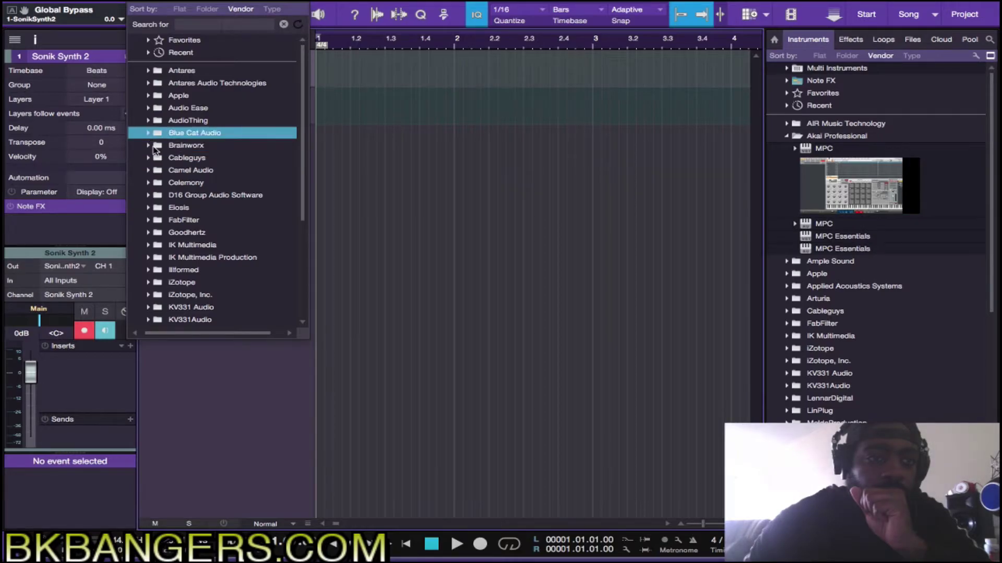
# - Expand the Brainworx folder to check its plug-ins again, collapse it, and close the insert effects list
pyautogui.click(151, 145)
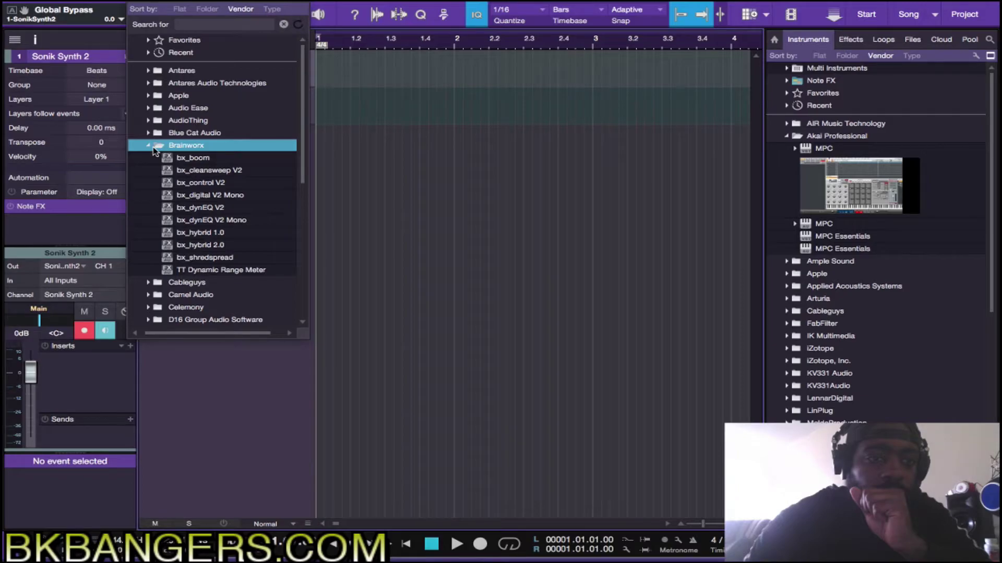
pyautogui.click(154, 149)
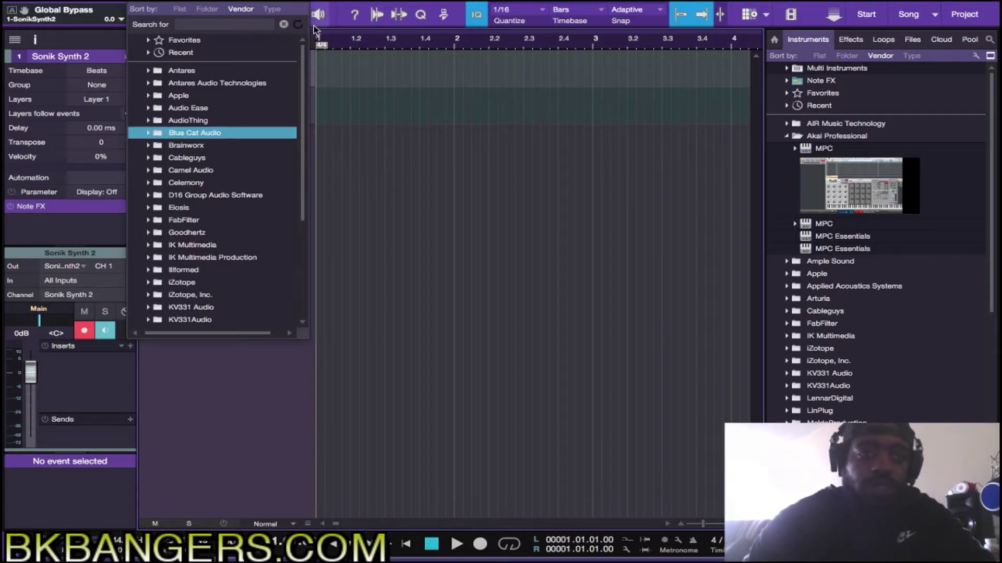
pyautogui.click(403, 176)
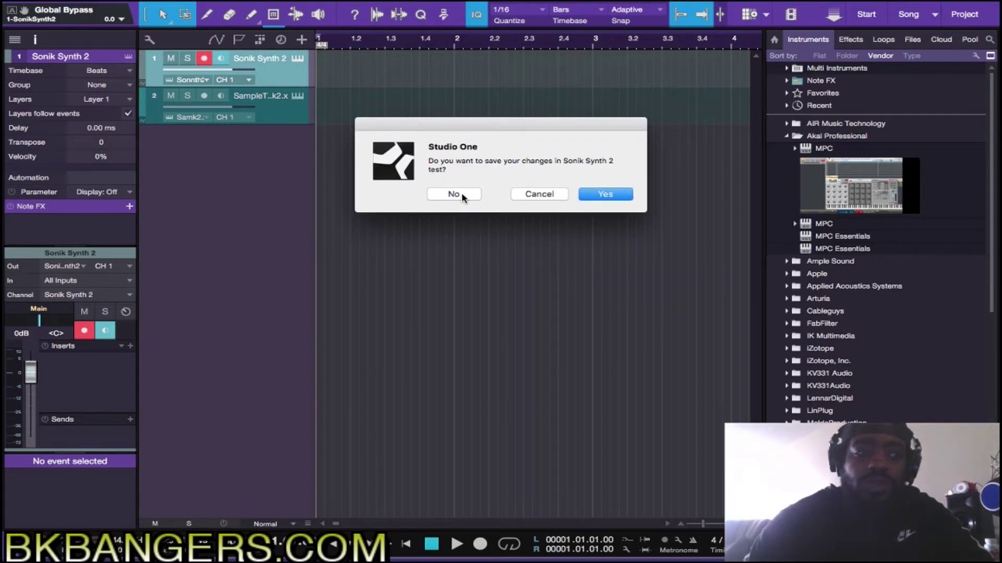
# - Close the Sonik Synth 2 test song without saving, restart Studio One, and reopen the song from the recent files
pyautogui.click(462, 196)
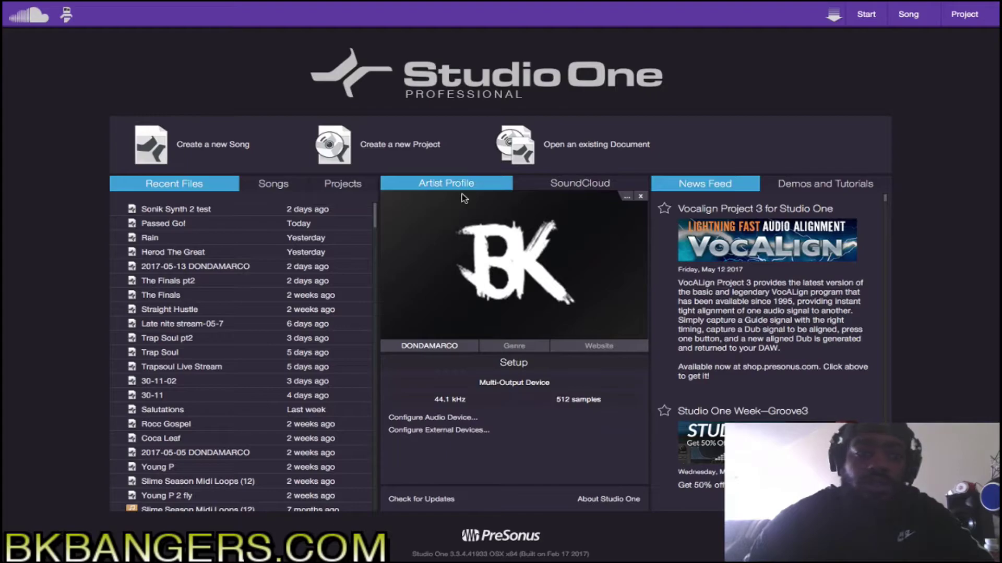
pyautogui.click(463, 198)
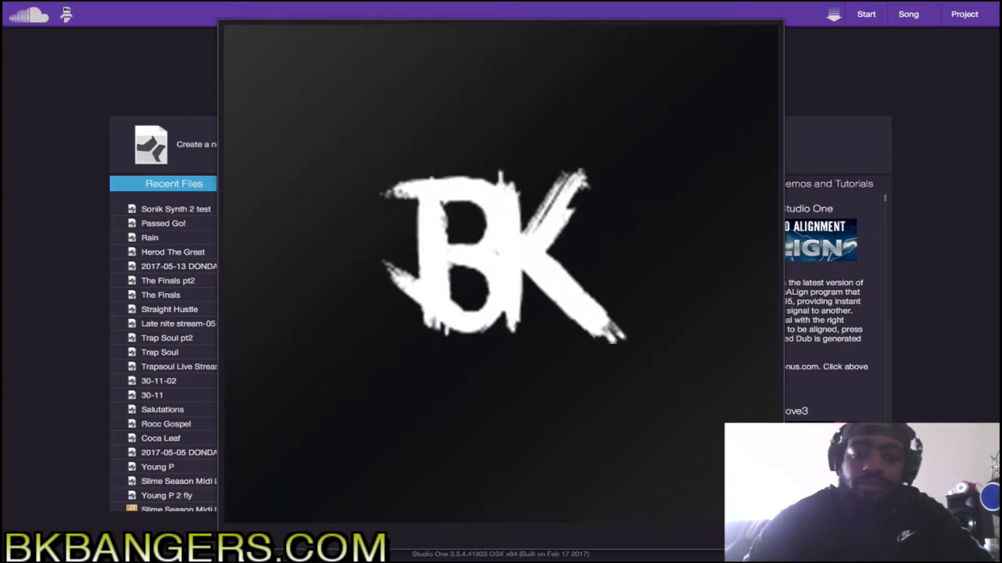
pyautogui.press('Escape')
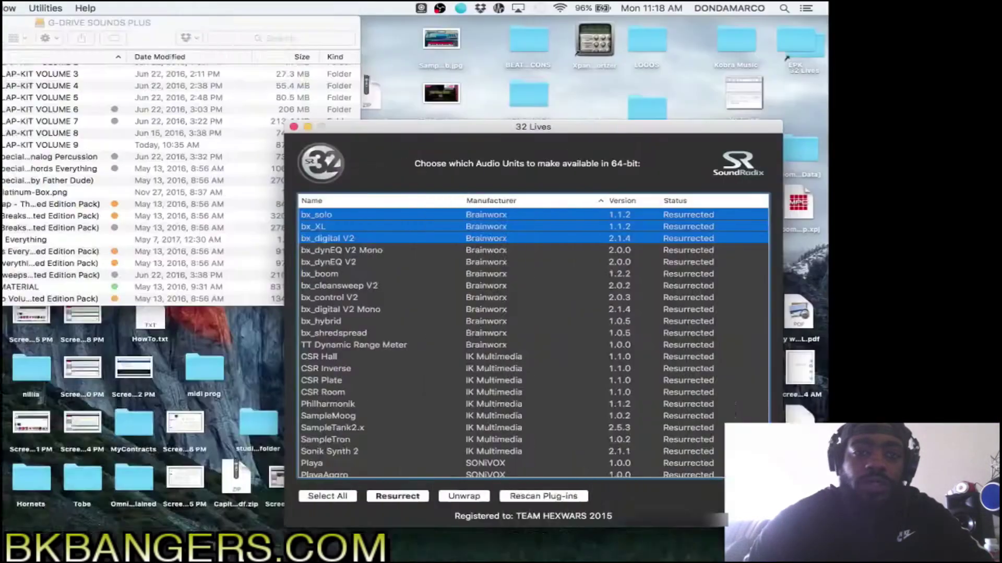
pyautogui.hotkey('ctrl', 'Right')
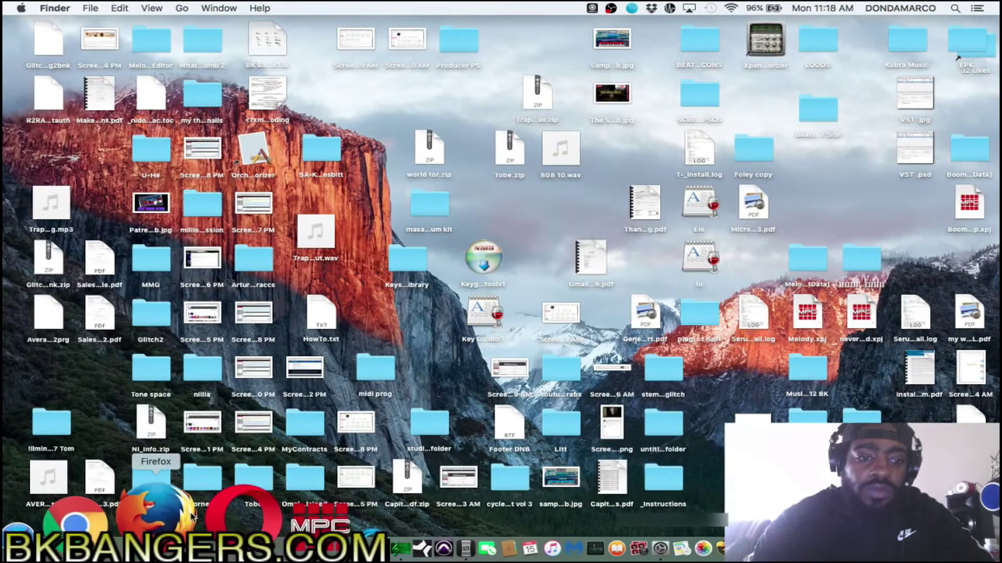
pyautogui.hotkey('ctrl', 'Left')
pyautogui.hotkey('ctrl', 'Right')
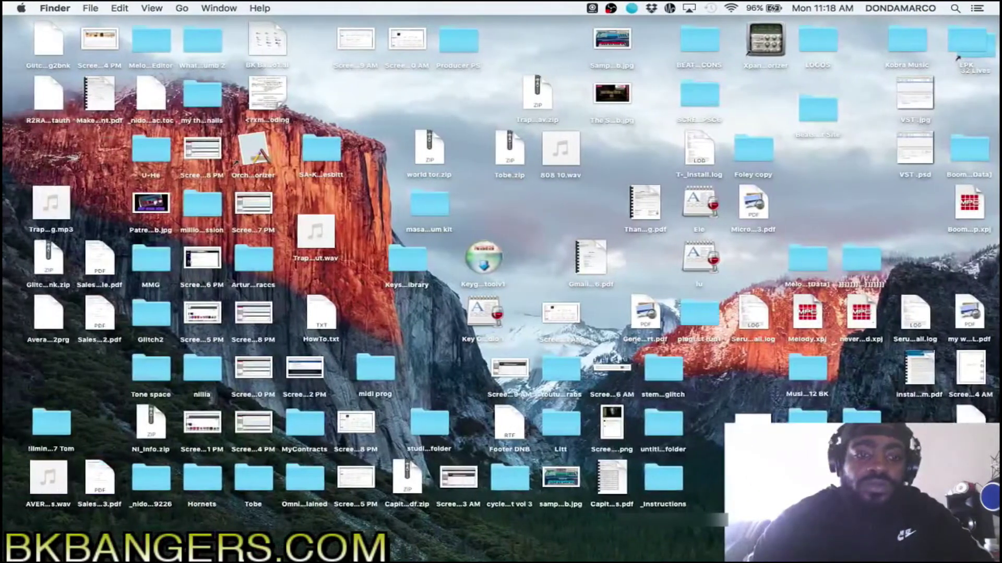
pyautogui.click(292, 506)
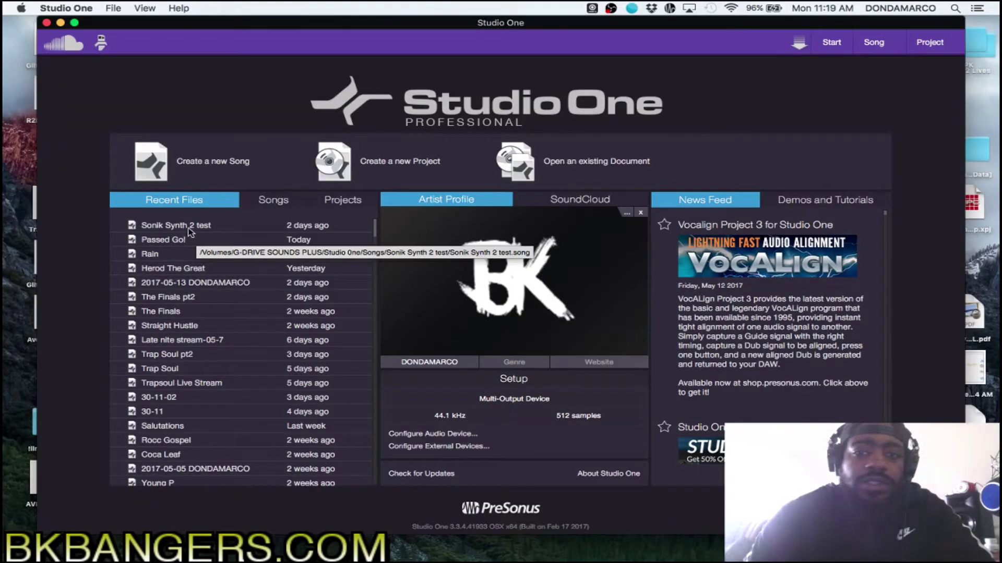
pyautogui.click(197, 230)
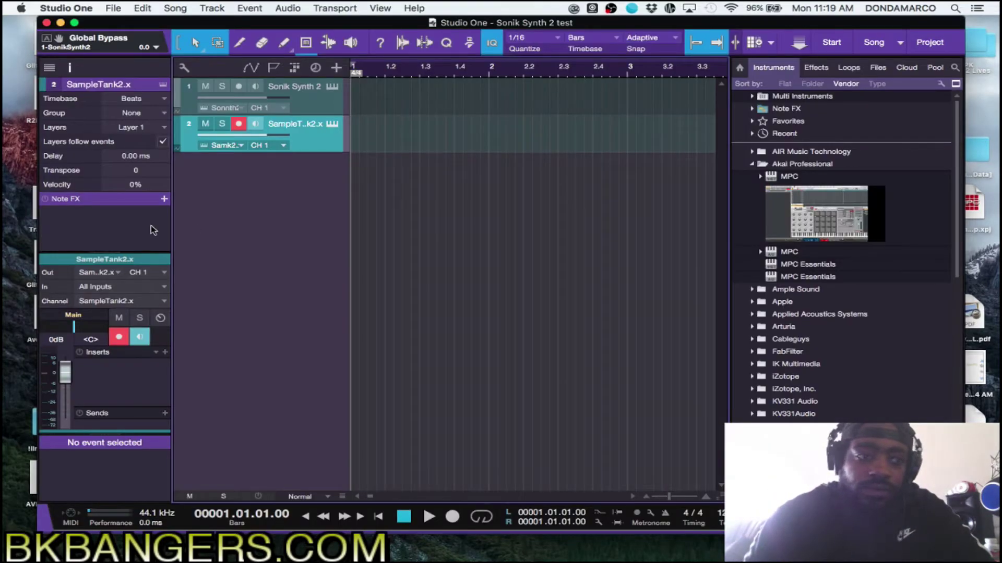
# - Examine the Brainworx insert effects offered for the SampleTank2.x track, going through the plug-ins one by one
pyautogui.click(163, 353)
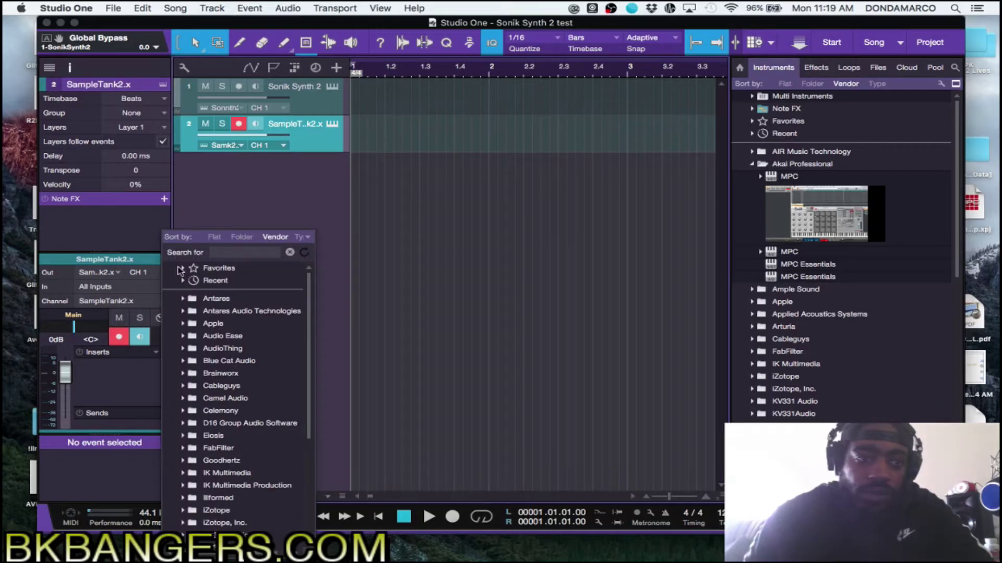
pyautogui.click(183, 374)
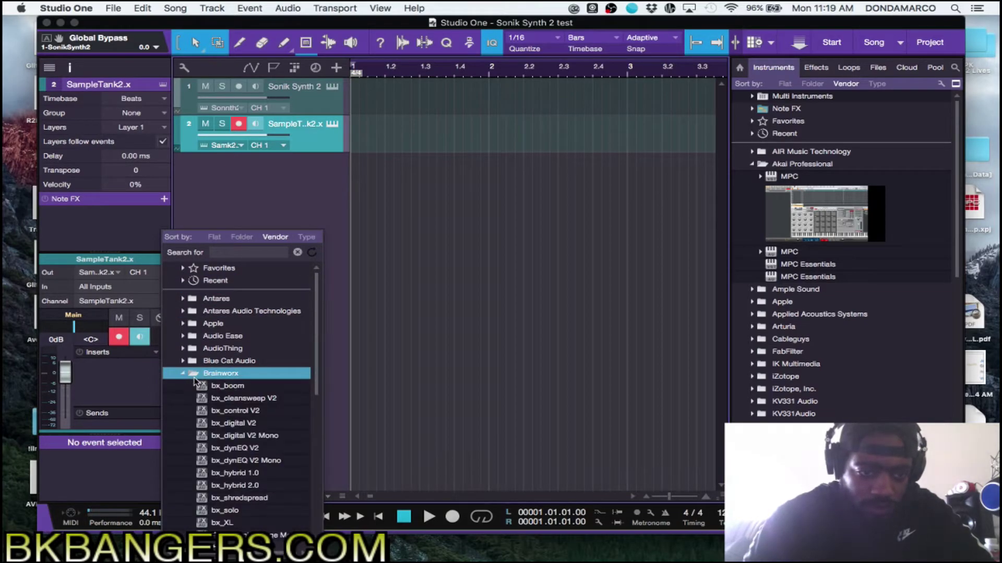
pyautogui.scroll(-3, 201, 412)
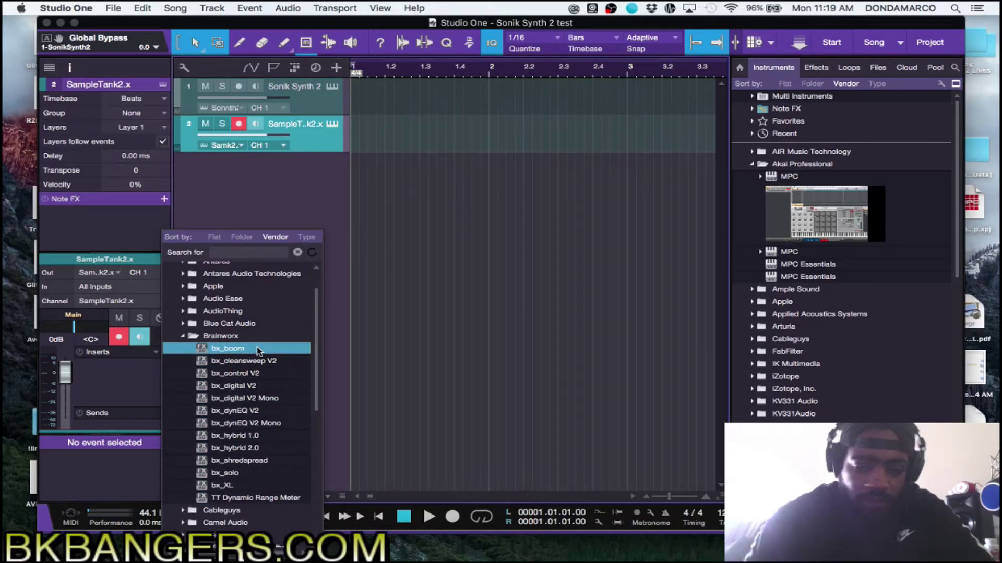
pyautogui.press('Down')
pyautogui.press('Down')
pyautogui.press('Down')
pyautogui.press('Down')
pyautogui.press('Down')
pyautogui.press('Down')
pyautogui.press('Down')
pyautogui.press('Down')
pyautogui.press('Down')
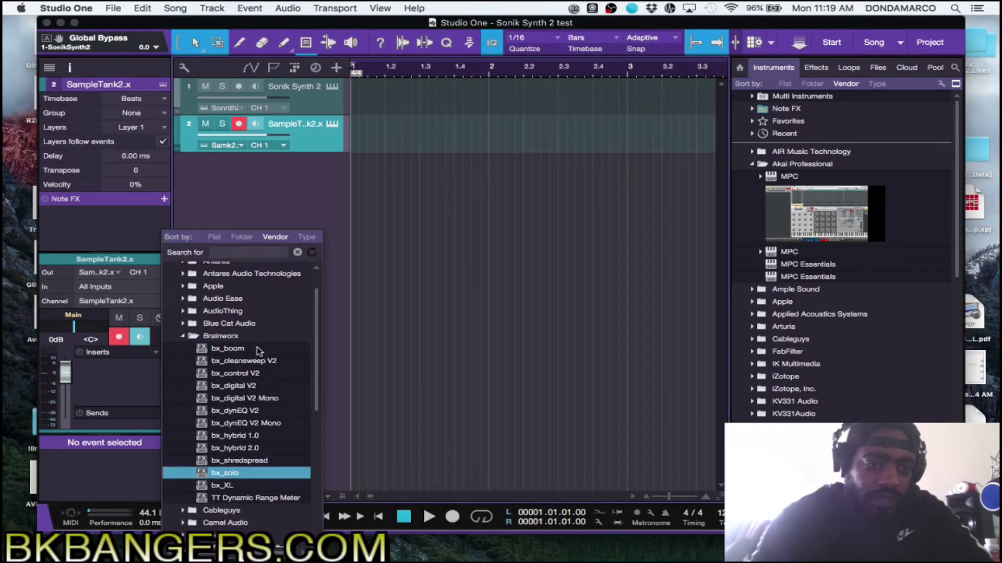
pyautogui.press('Down')
pyautogui.press('Down')
pyautogui.click(236, 334)
pyautogui.click(214, 387)
pyautogui.scroll(1, 214, 390)
pyautogui.scroll(-3, 214, 390)
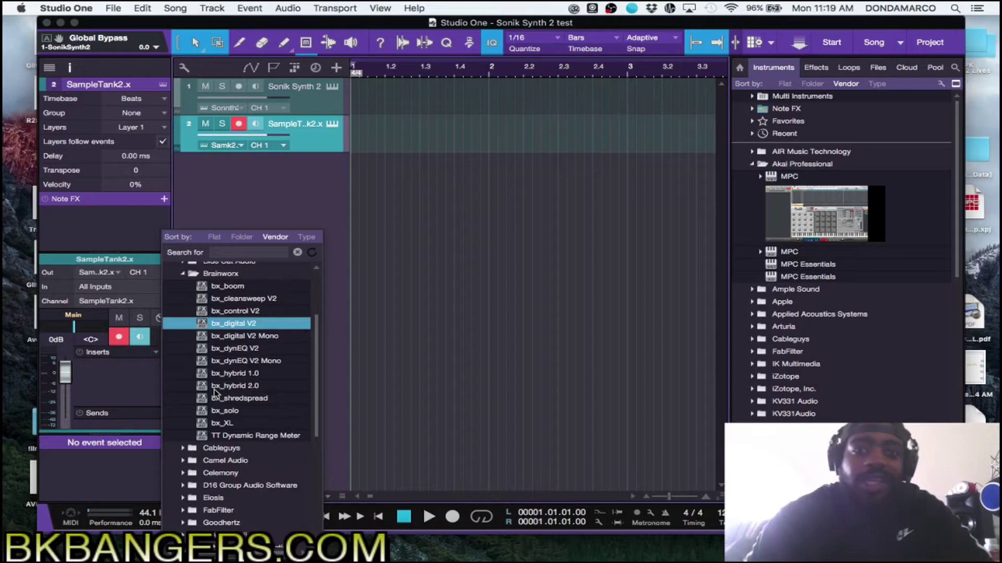
pyautogui.press('b')
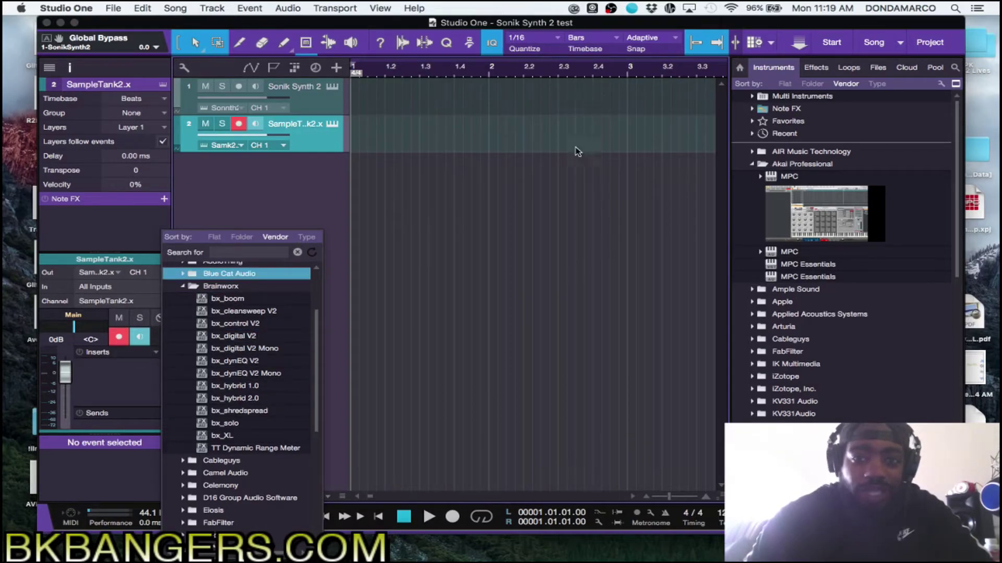
# - Switch to 32 Lives and go through its Brainworx entries from bx_solo downward to check them against the insert effects
pyautogui.click(566, 233)
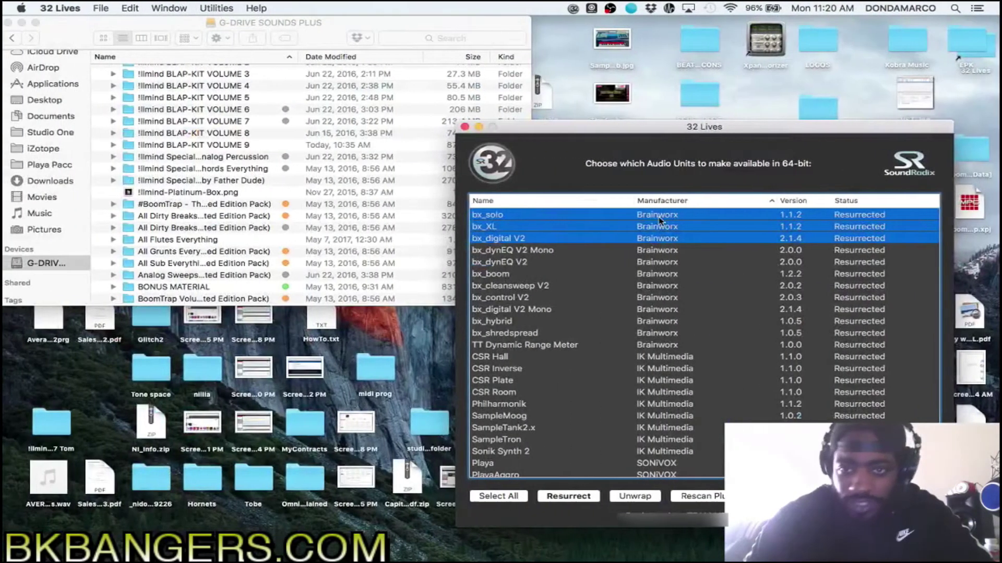
pyautogui.click(560, 216)
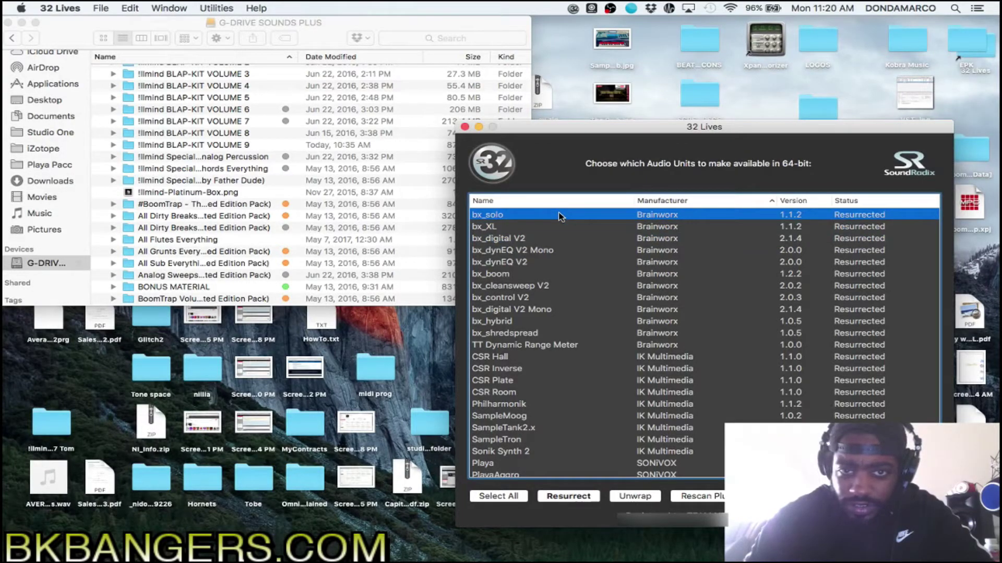
pyautogui.press('Down')
pyautogui.press('Down')
pyautogui.press('Down')
pyautogui.press('Down')
pyautogui.press('Down')
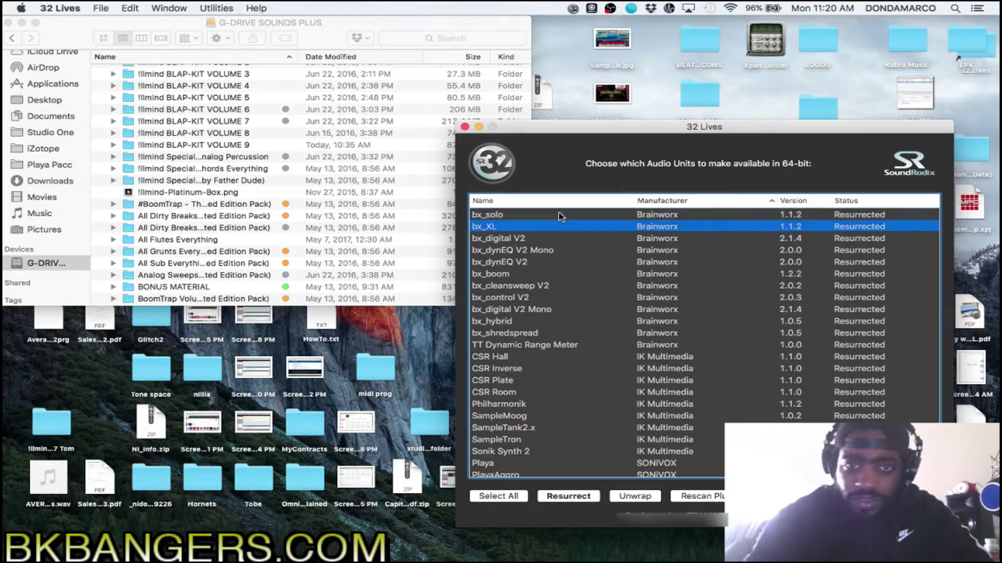
pyautogui.press('Down')
pyautogui.press('Down')
pyautogui.press('Down')
pyautogui.press('Down')
pyautogui.press('Down')
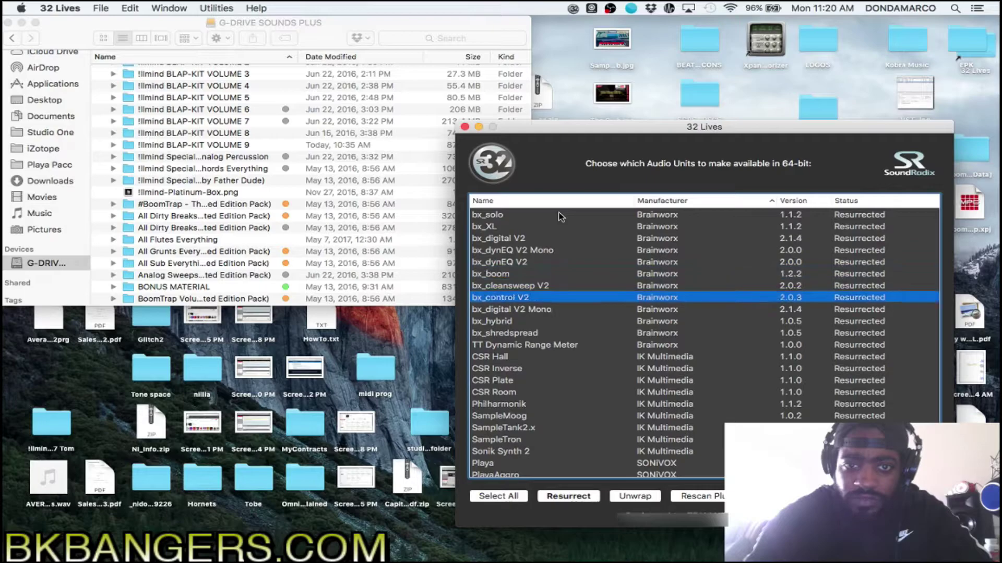
pyautogui.press('Down')
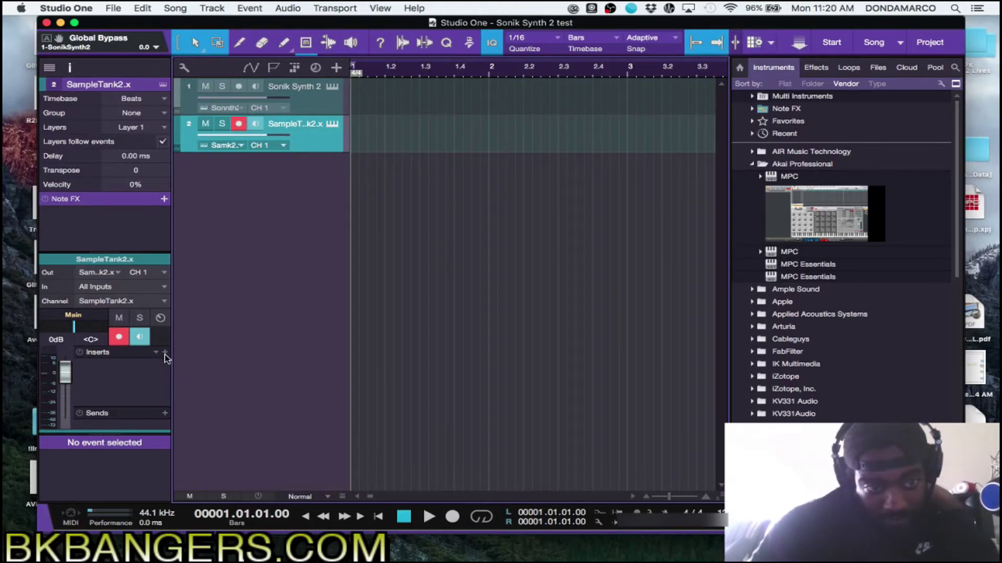
# - Insert the Brainworx bx_solo effect on the SampleTank2.x track in Studio One, view its interface, and close its window
pyautogui.click(165, 352)
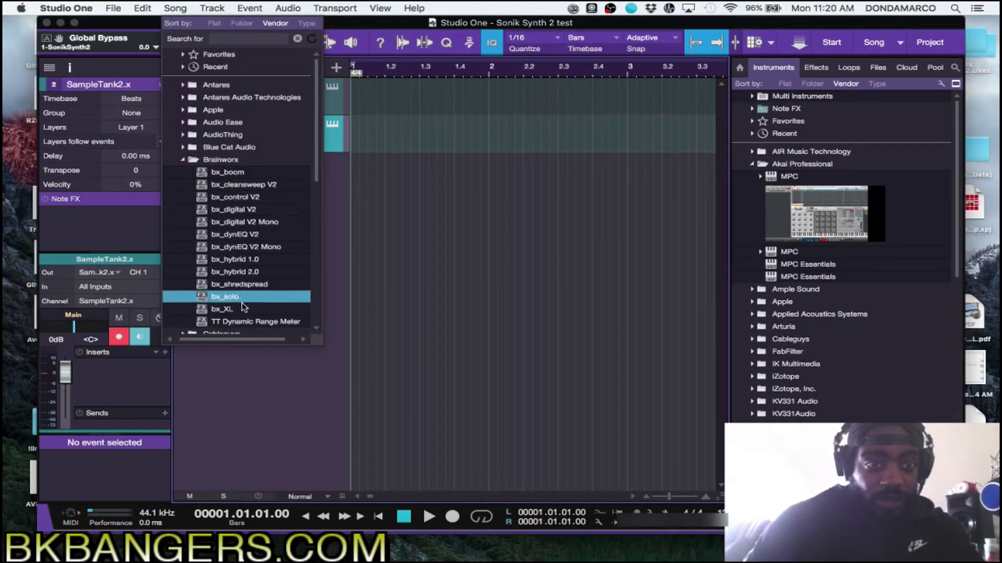
pyautogui.scroll(-3, 250, 297)
pyautogui.scroll(-1, 250, 297)
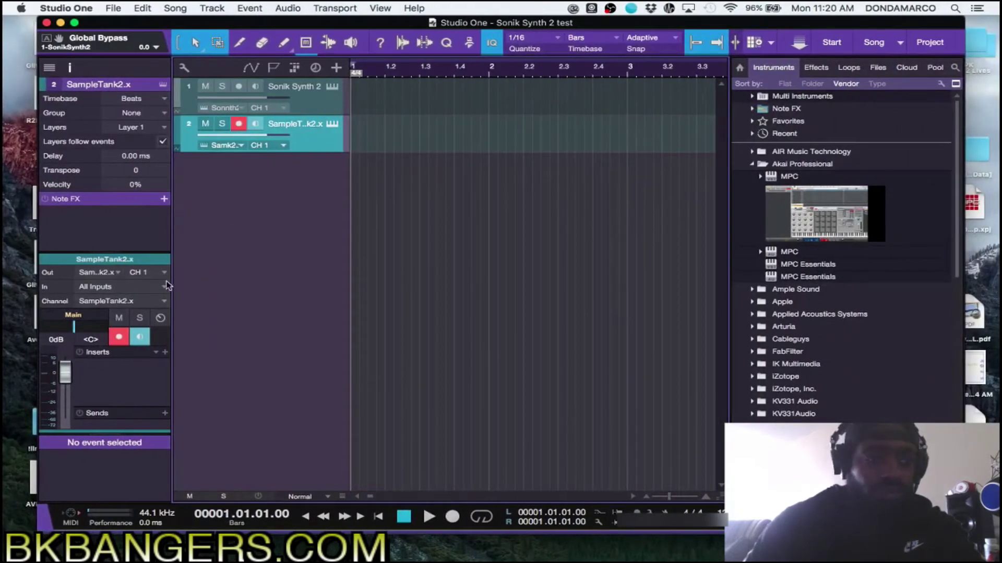
pyautogui.click(165, 353)
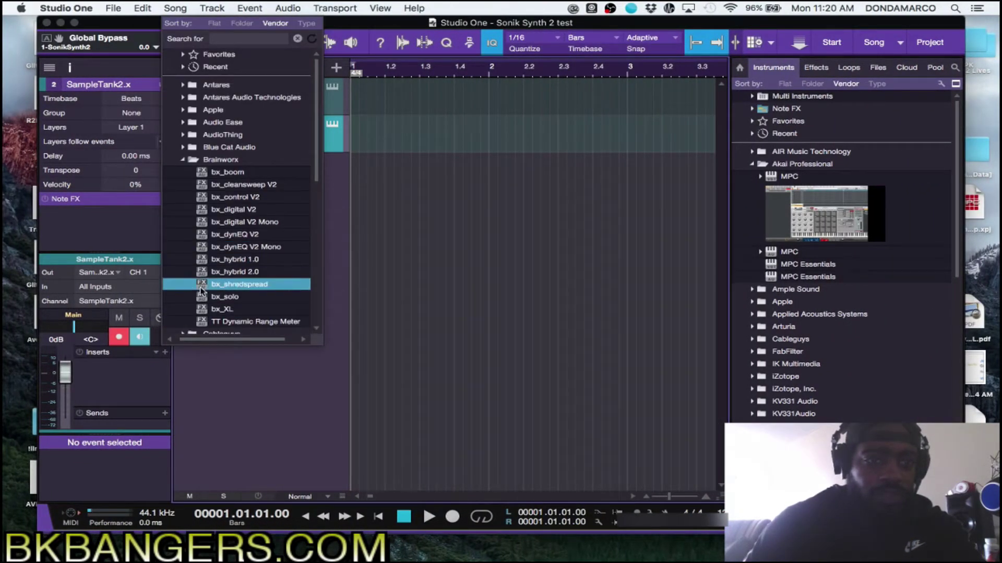
pyautogui.scroll(-3, 199, 271)
pyautogui.click(198, 235)
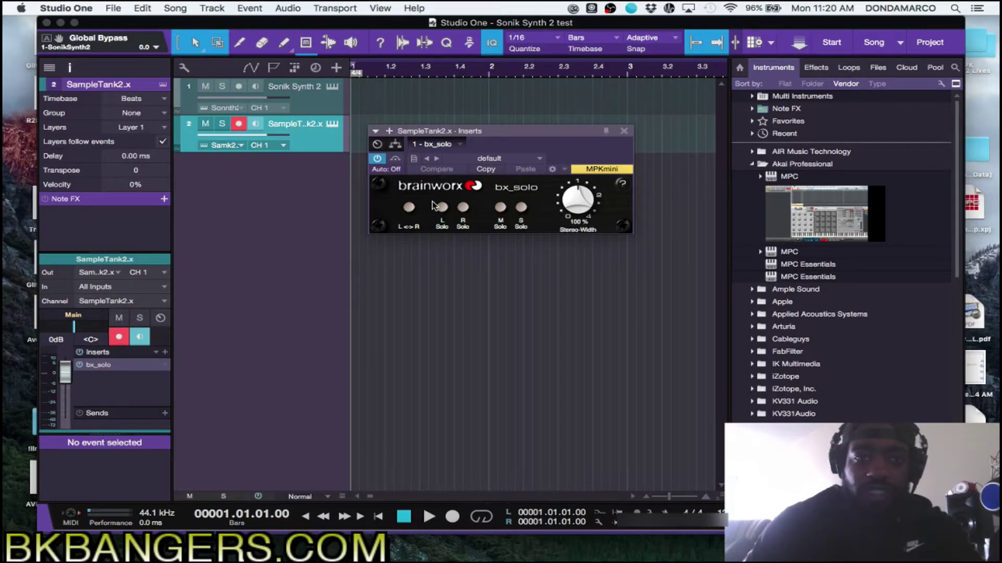
pyautogui.click(623, 132)
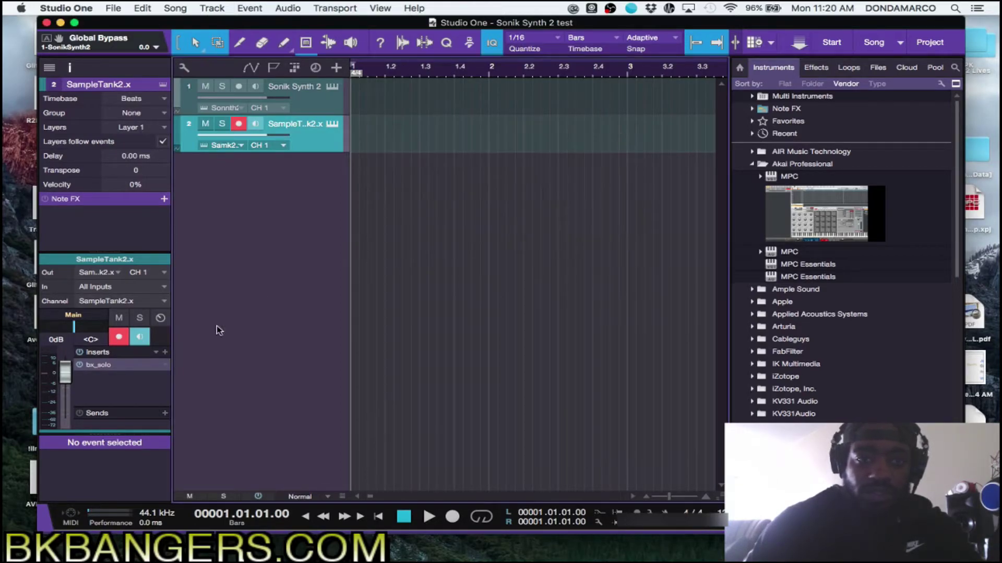
# - Insert Brainworx bx_XL and bx_digital V2 on the SampleTank2.x track to view their interfaces, bringing the bx_XL window fully into view
pyautogui.click(164, 353)
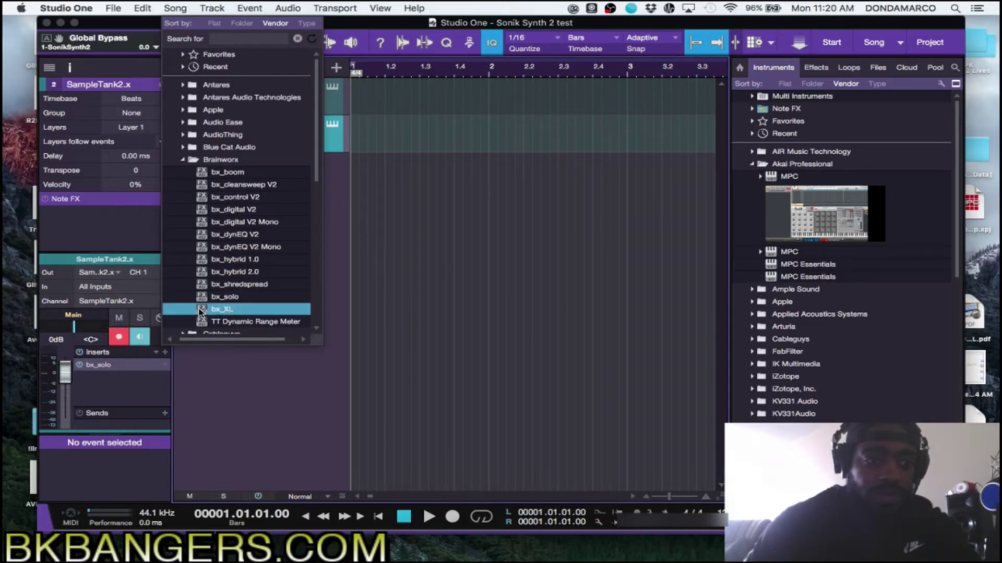
pyautogui.click(198, 311)
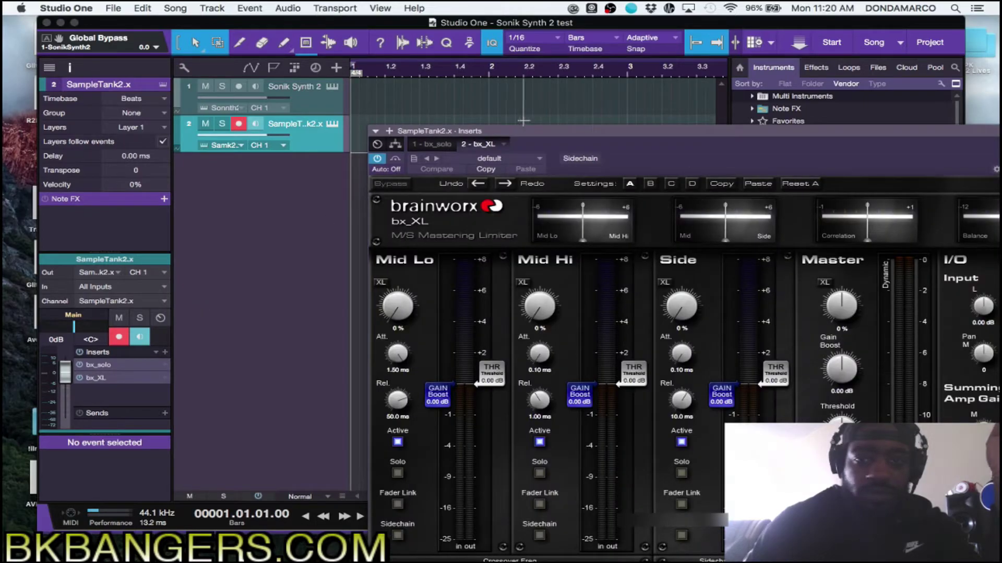
pyautogui.moveTo(627, 135); pyautogui.dragTo(384, 27)
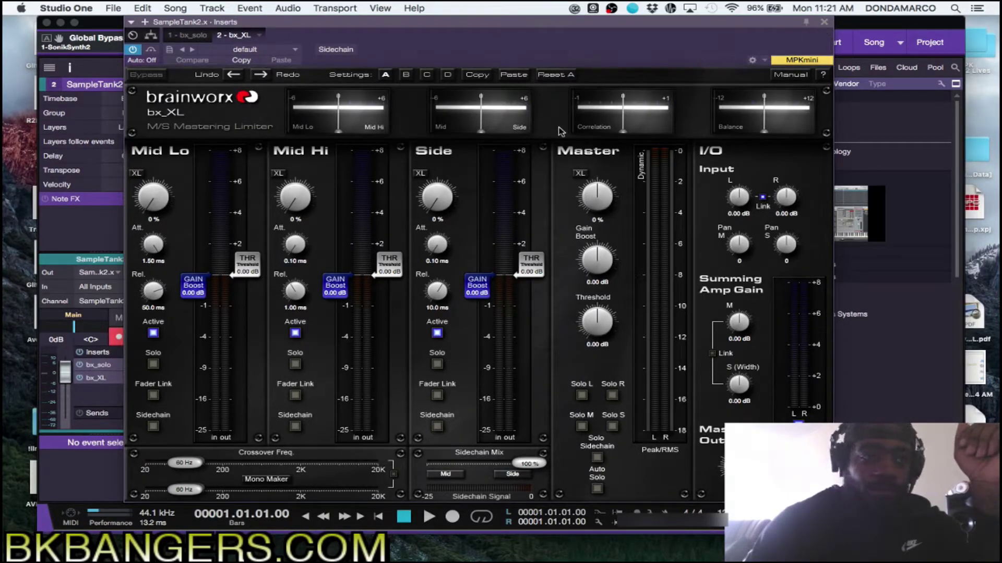
pyautogui.click(824, 23)
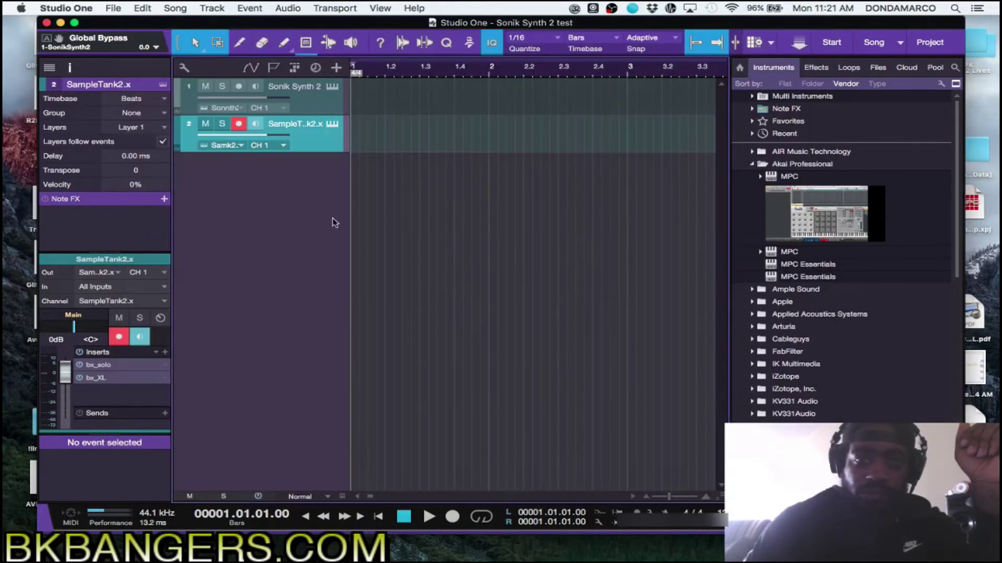
pyautogui.click(165, 353)
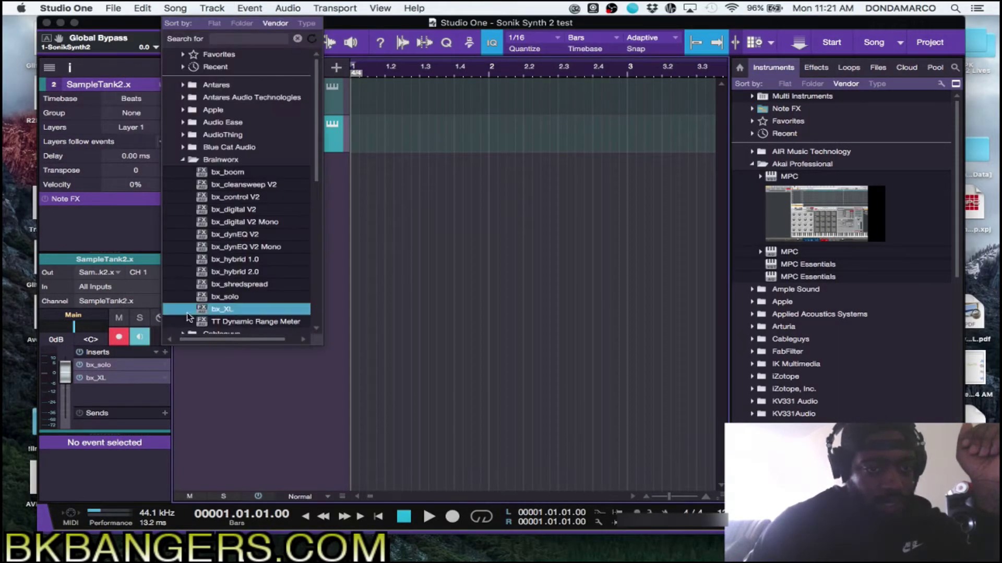
pyautogui.click(241, 209)
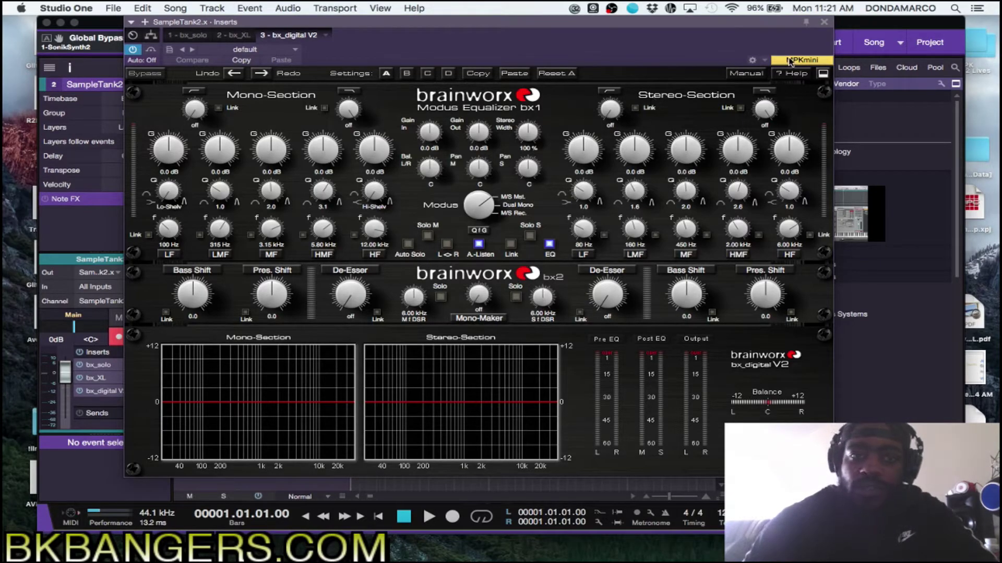
# - Remove the bx_digital V2, bx_XL and bx_solo inserts from the SampleTank2.x track
pyautogui.click(327, 36)
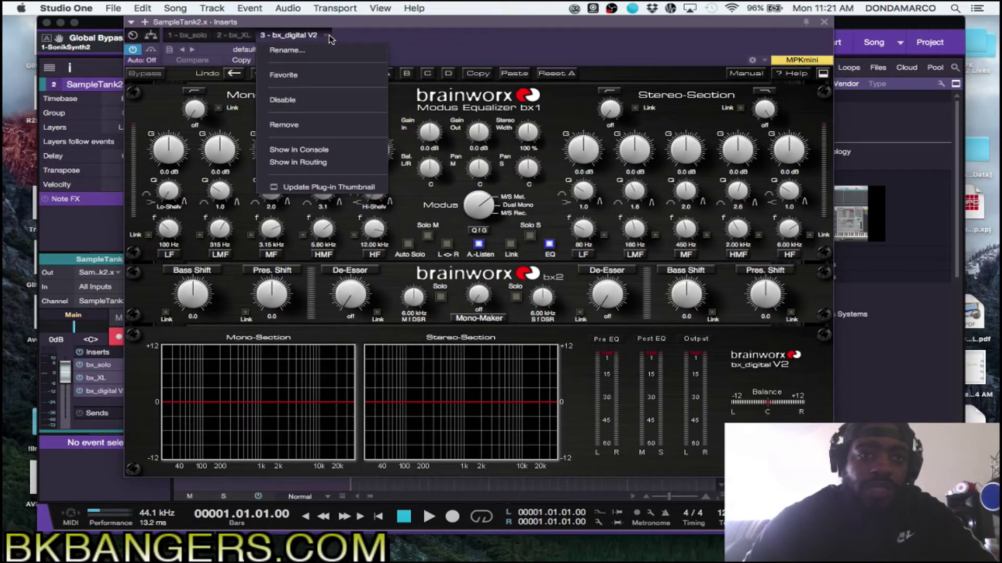
pyautogui.click(296, 130)
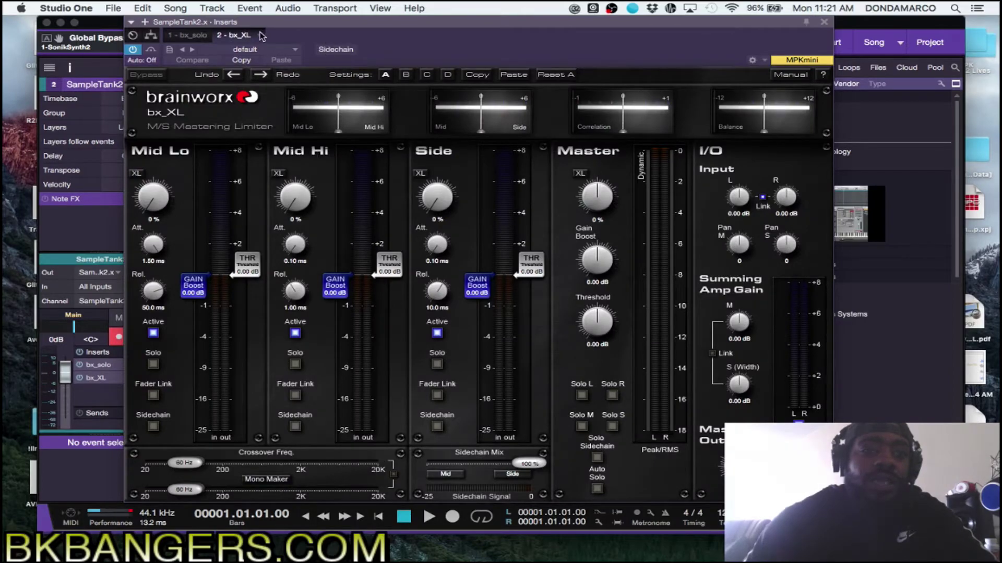
pyautogui.click(260, 36)
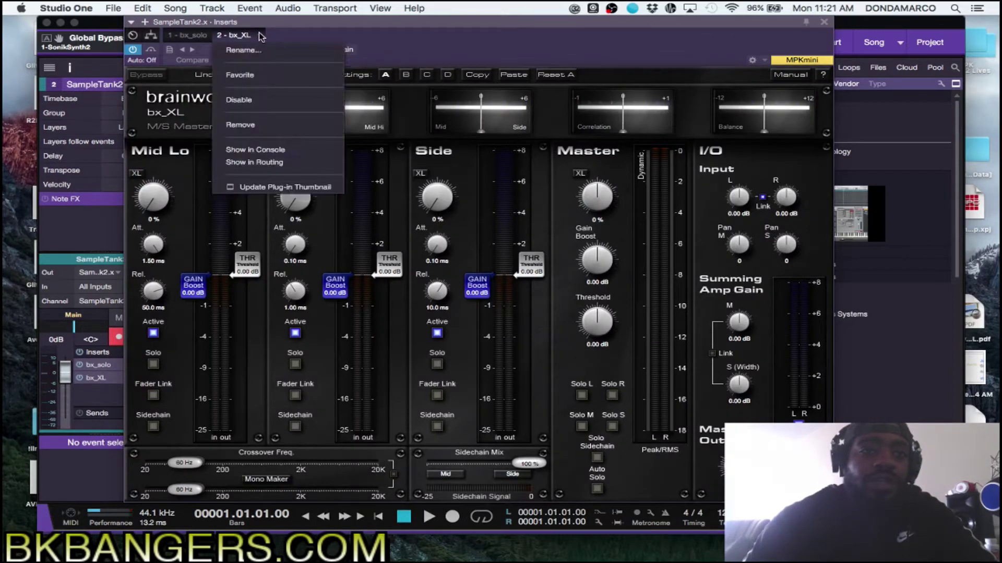
pyautogui.click(253, 127)
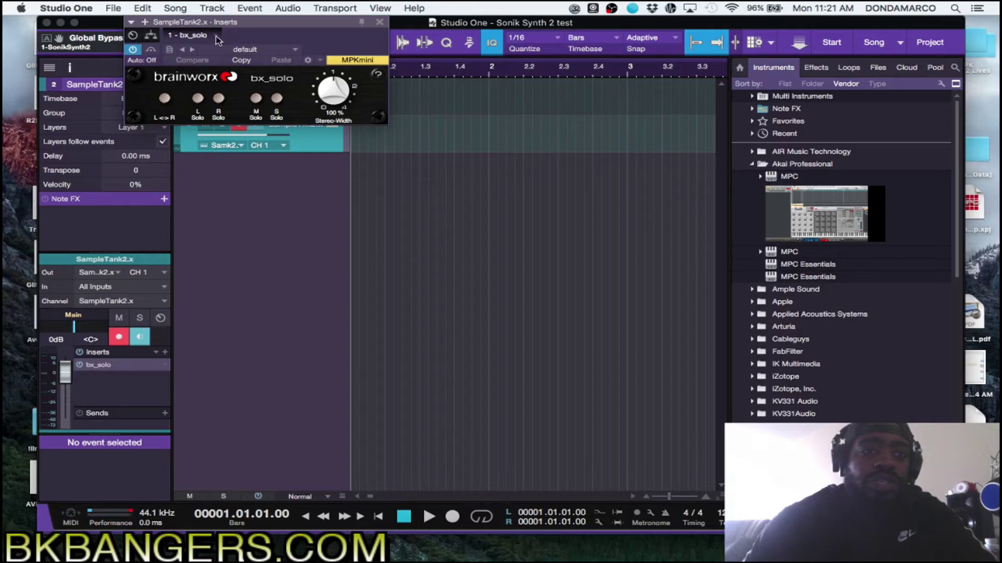
pyautogui.click(216, 37)
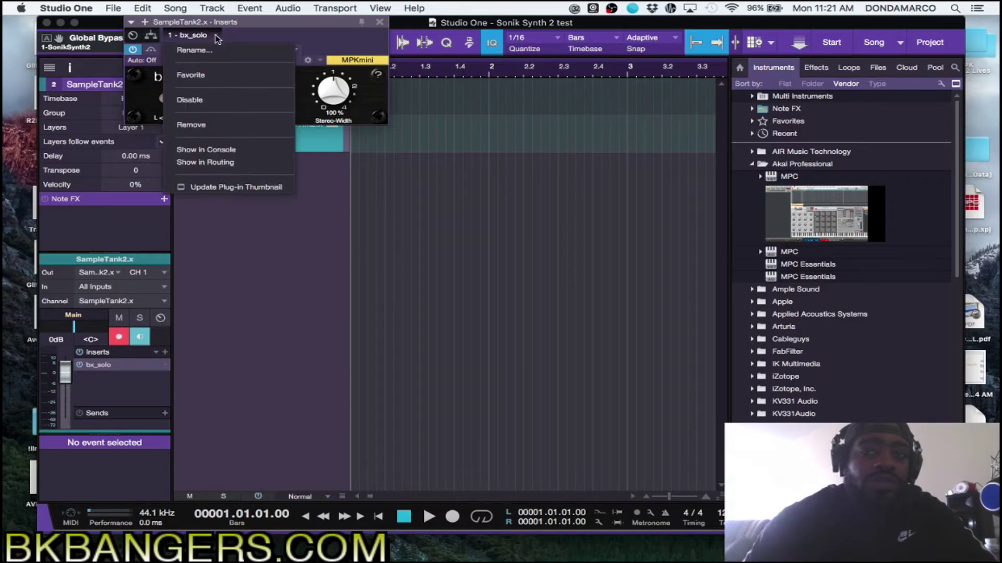
pyautogui.click(218, 127)
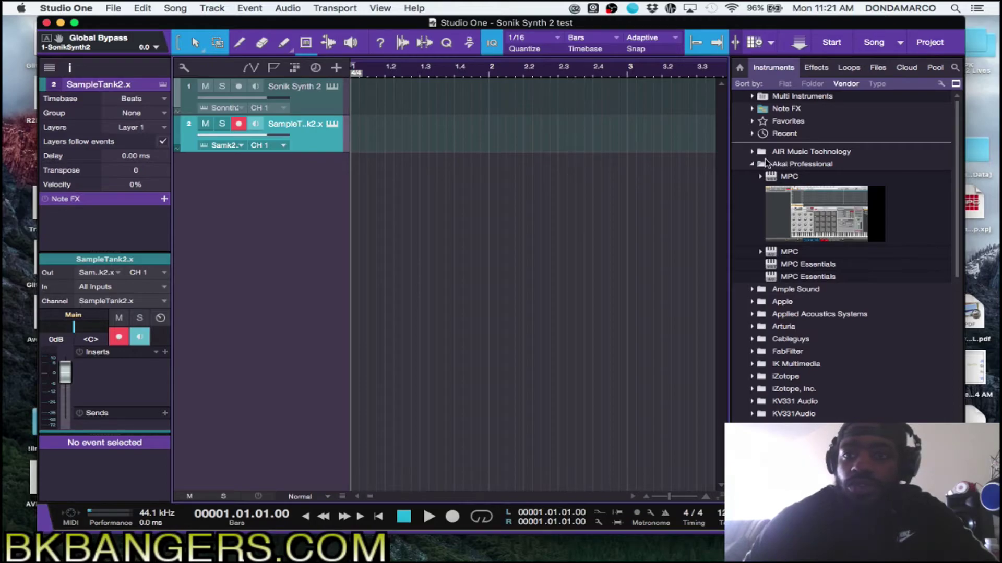
# - Collapse the Akai Professional and reFX vendor folders in the instrument browser
pyautogui.click(752, 165)
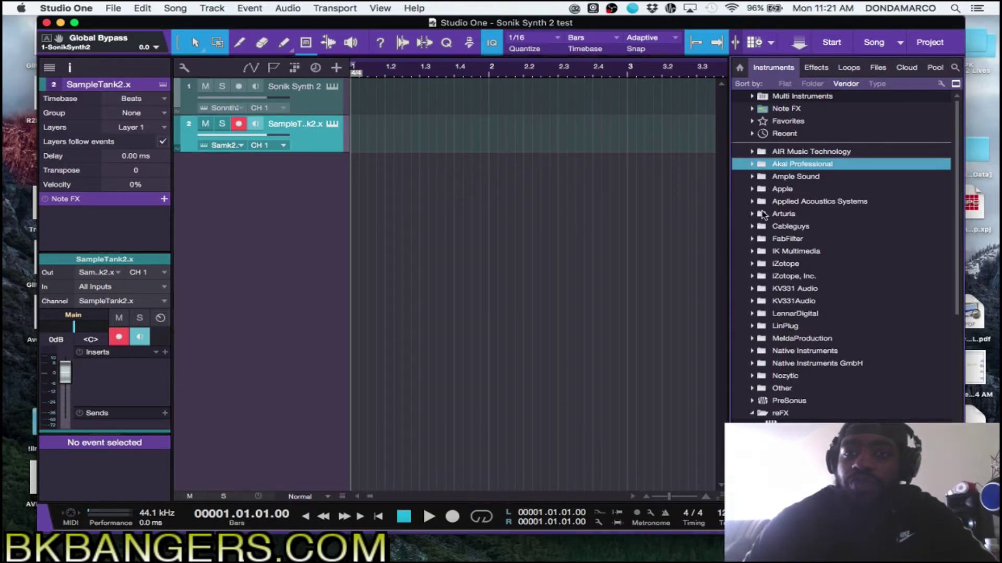
pyautogui.click(752, 413)
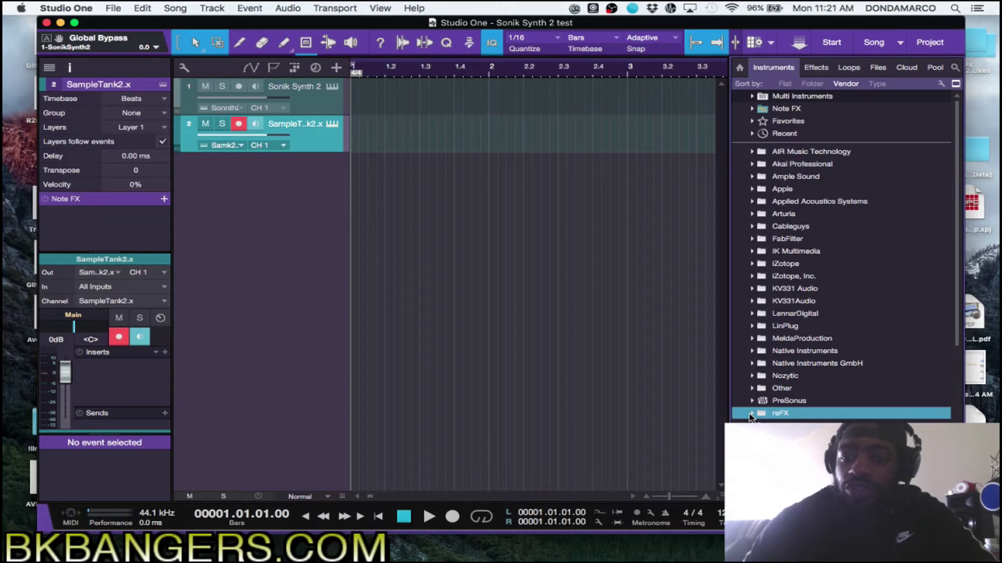
pyautogui.scroll(-5, 751, 414)
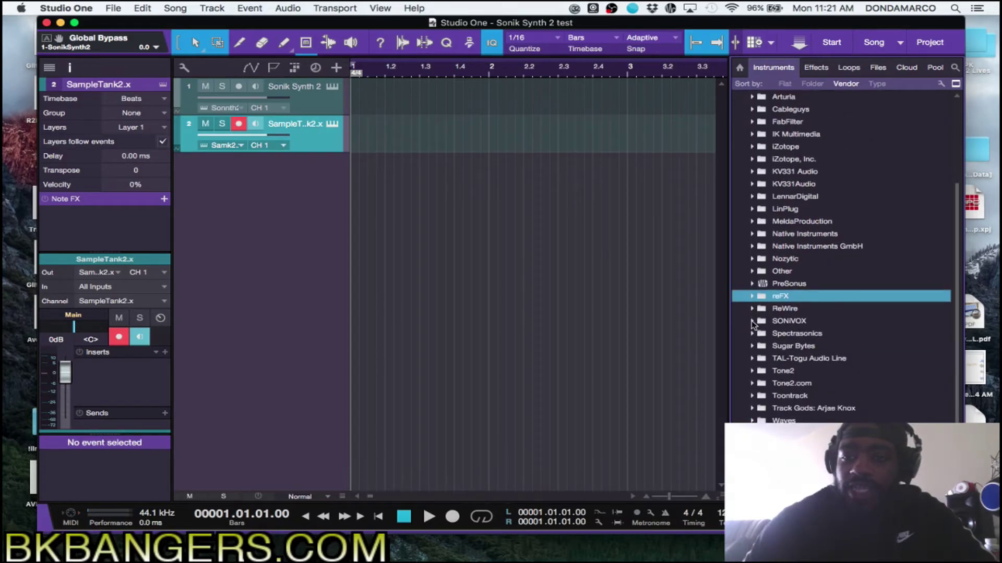
# - Expand the SONiVOX vendor folder to look through its instruments, and collapse it again
pyautogui.click(753, 321)
pyautogui.scroll(-5, 767, 370)
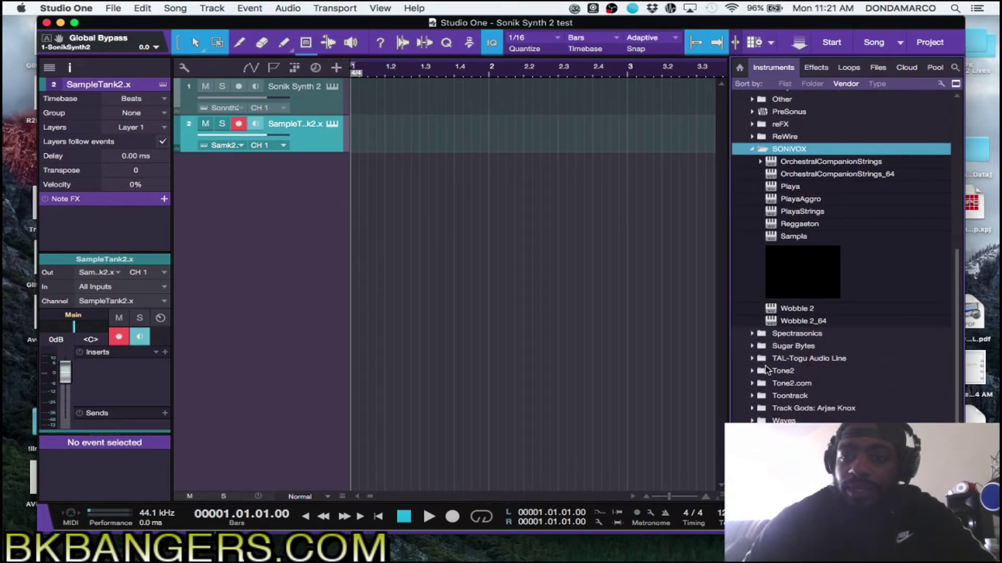
pyautogui.scroll(10, 765, 370)
pyautogui.scroll(-9, 757, 313)
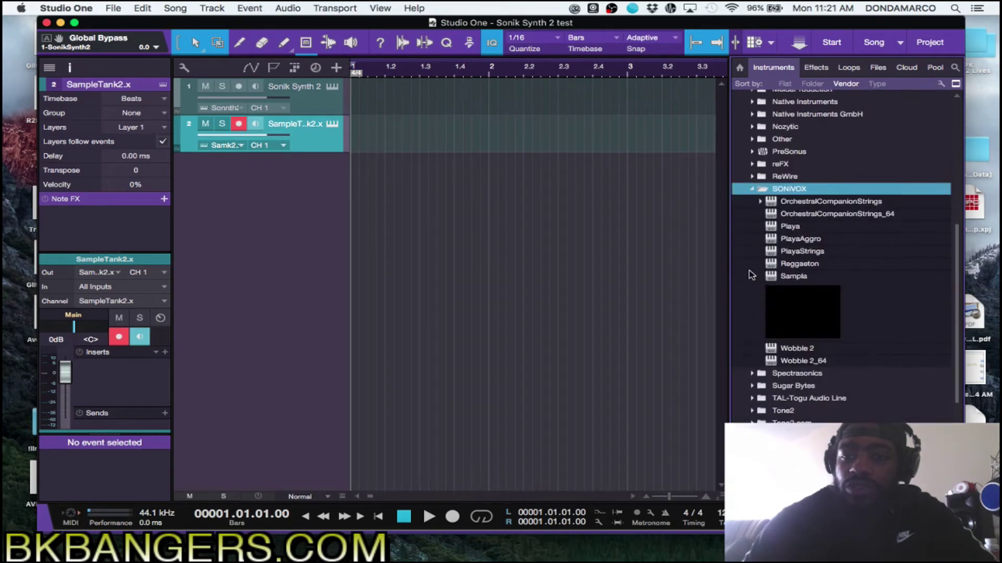
pyautogui.click(752, 189)
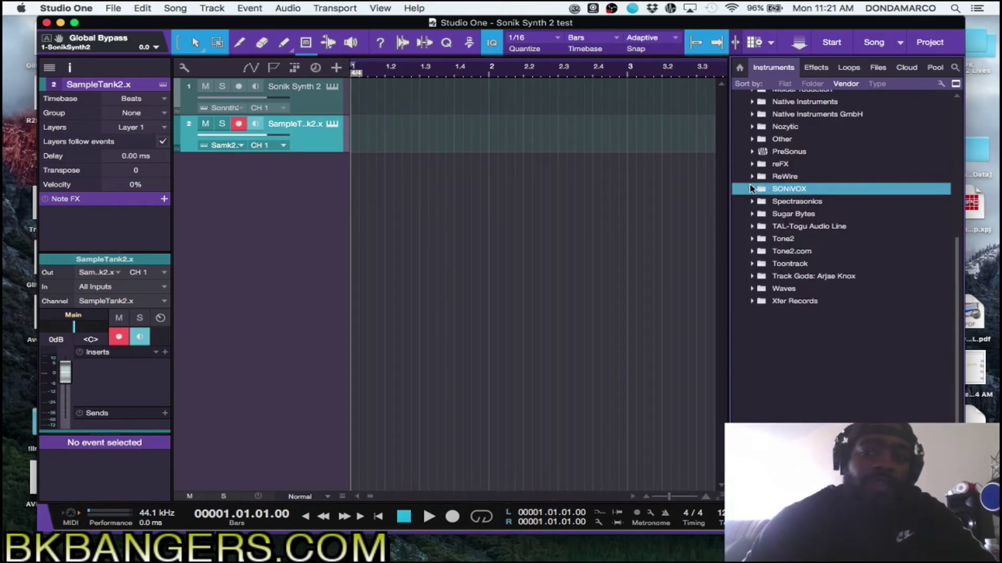
# - Switch to the Finder window on the desktop and open the Applications folder
pyautogui.hotkey('ctrl', 'Left')
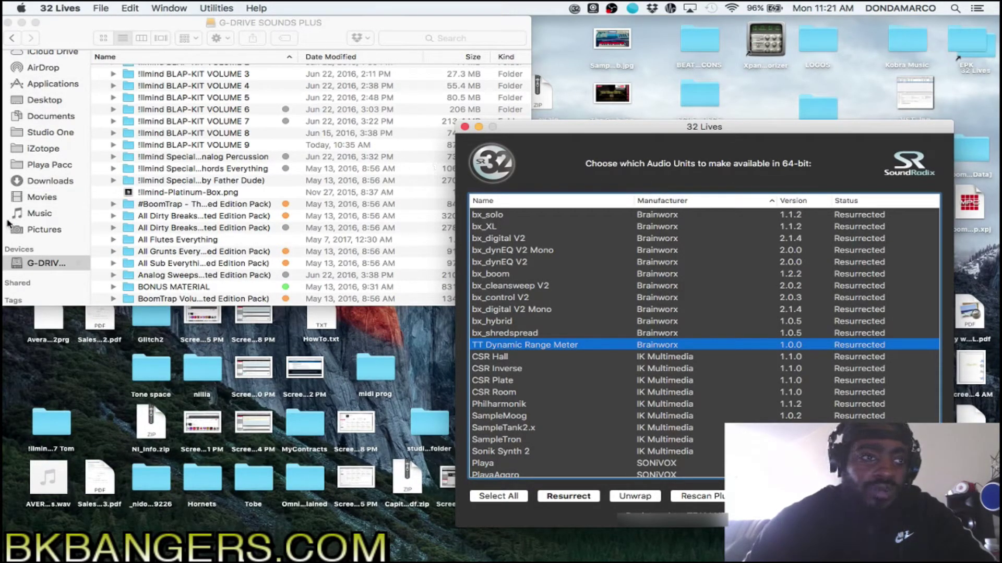
pyautogui.click(50, 87)
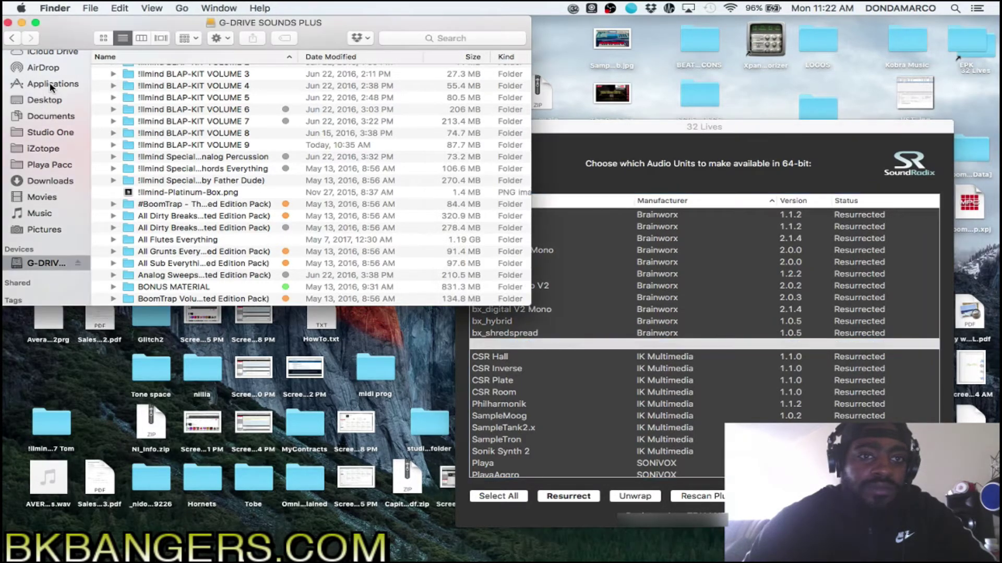
pyautogui.click(51, 85)
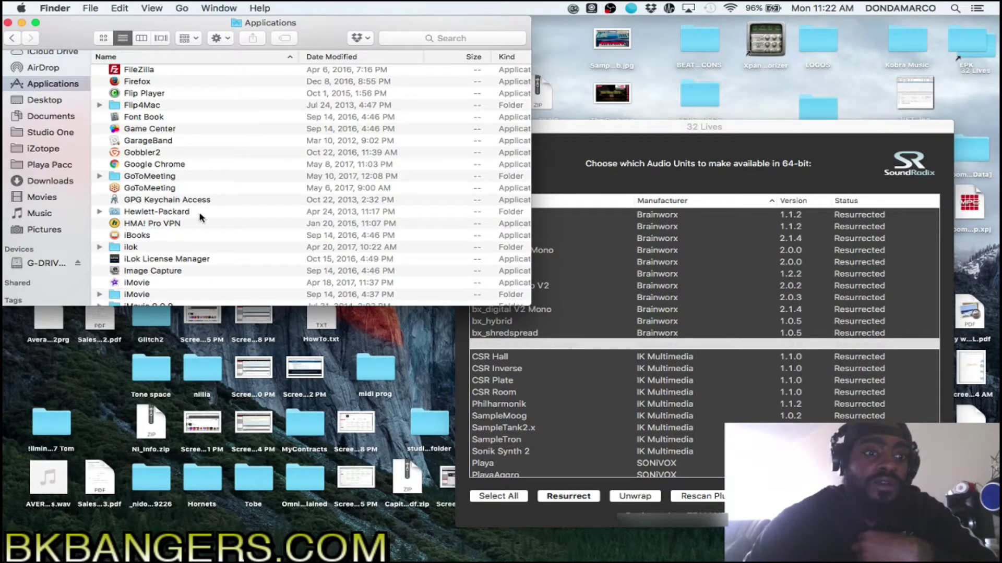
# - View the file information of the Studio One 3 application to check its "Open in 32-bit mode" option, and close the information window
pyautogui.scroll(-15, 198, 218)
pyautogui.scroll(-15, 201, 217)
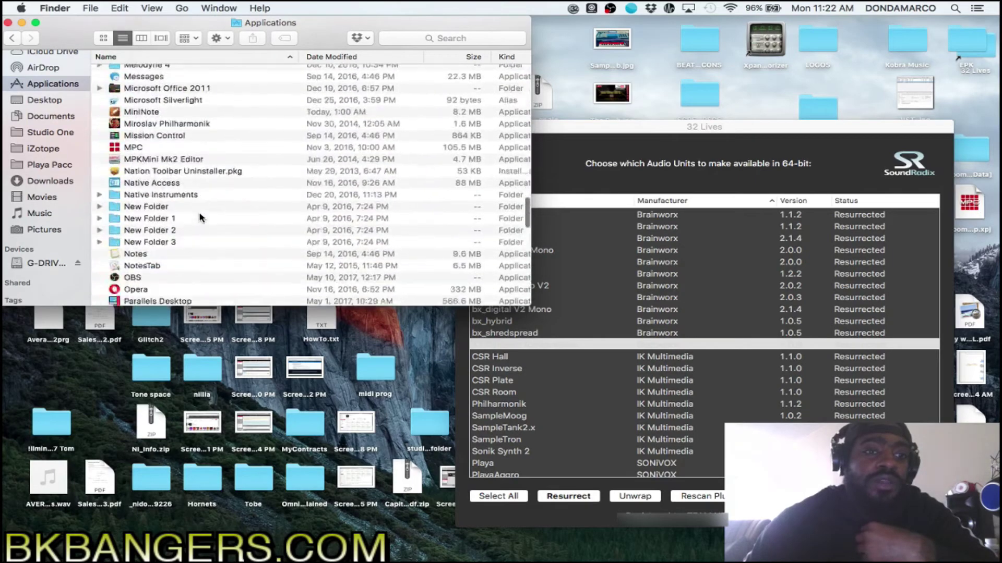
pyautogui.scroll(-15, 200, 217)
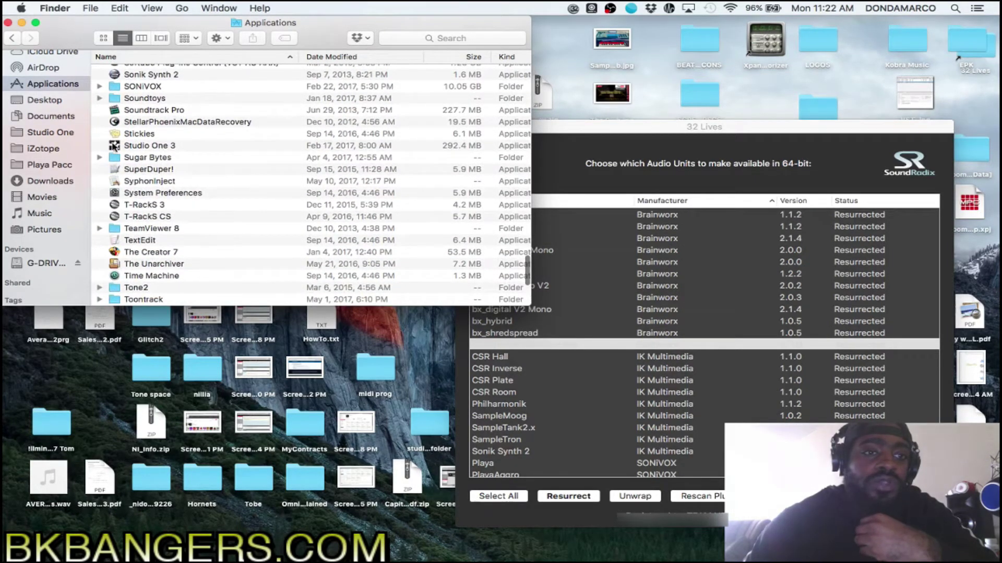
pyautogui.rightClick(113, 146)
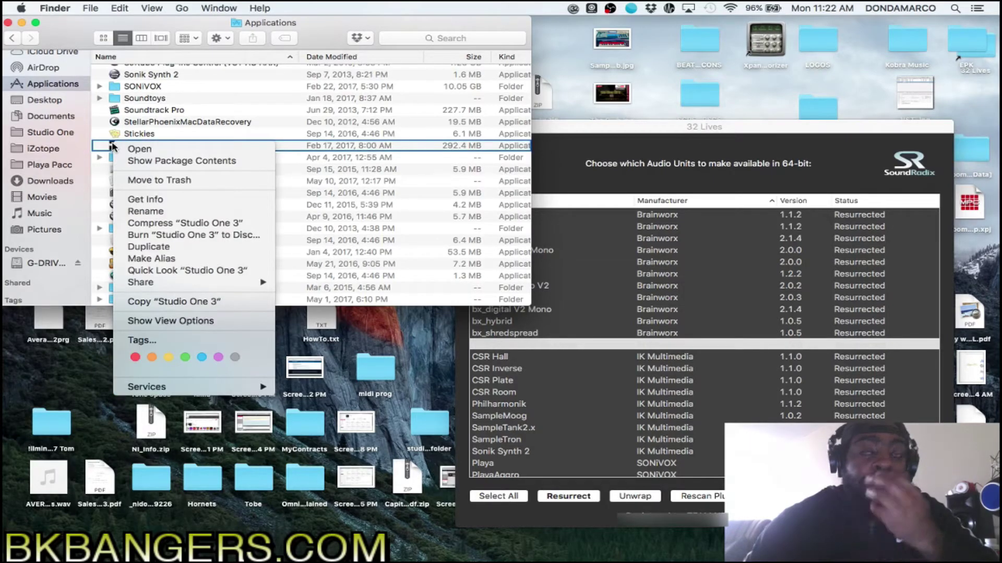
pyautogui.click(124, 166)
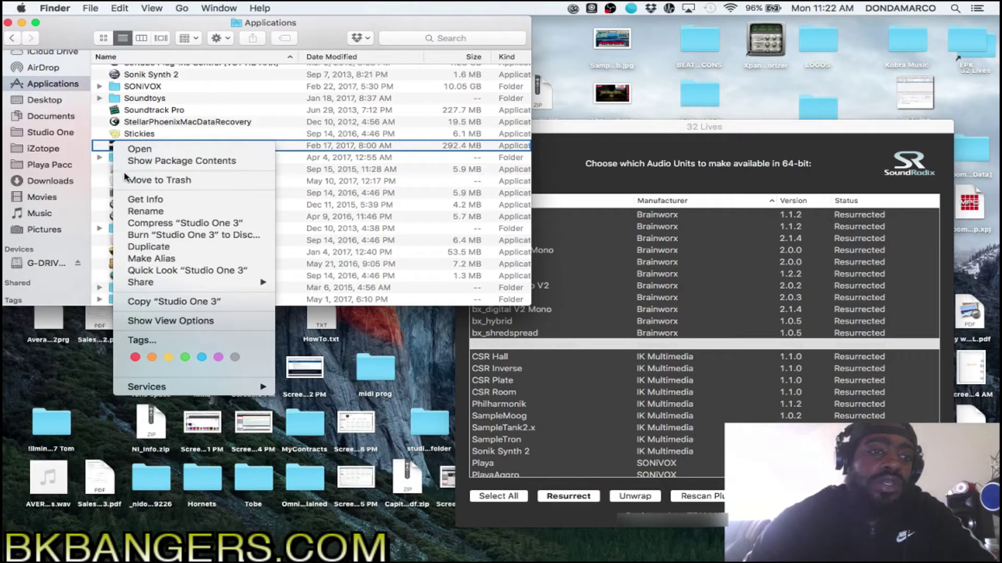
pyautogui.click(131, 205)
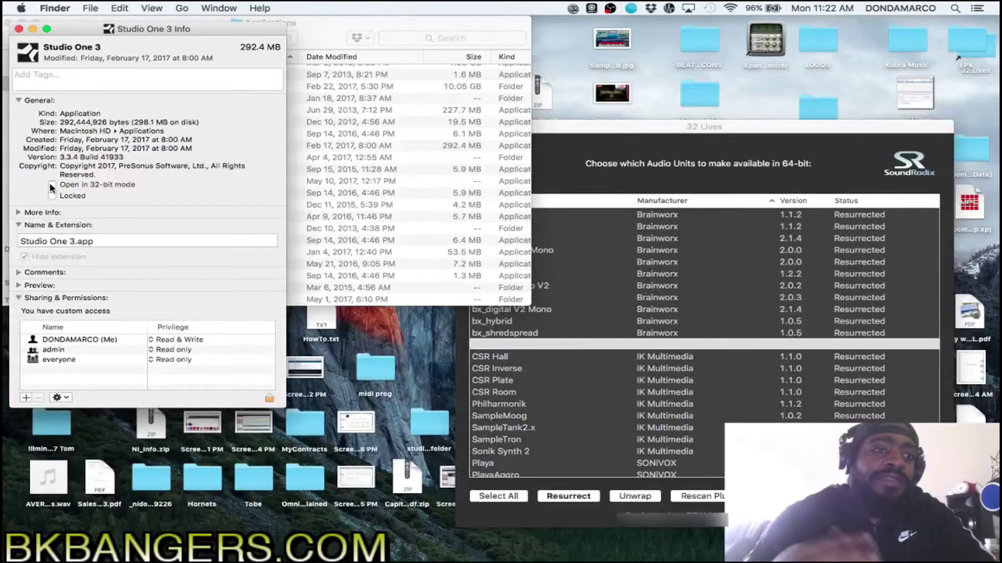
pyautogui.click(19, 29)
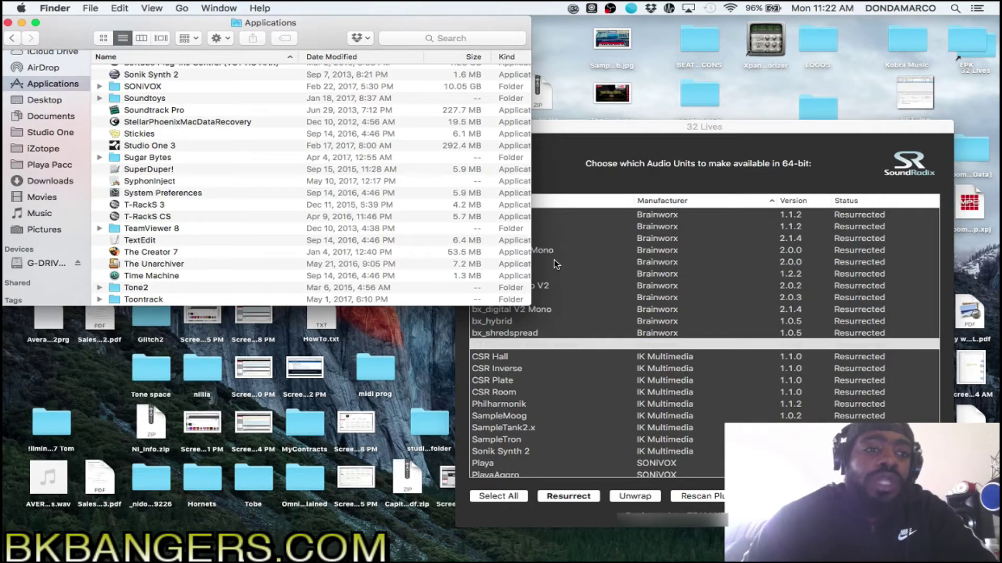
# - View the file information of the MPC application to check its "Open in 32-bit mode" option, and close the information window
pyautogui.scroll(2, 261, 222)
pyautogui.scroll(10, 261, 223)
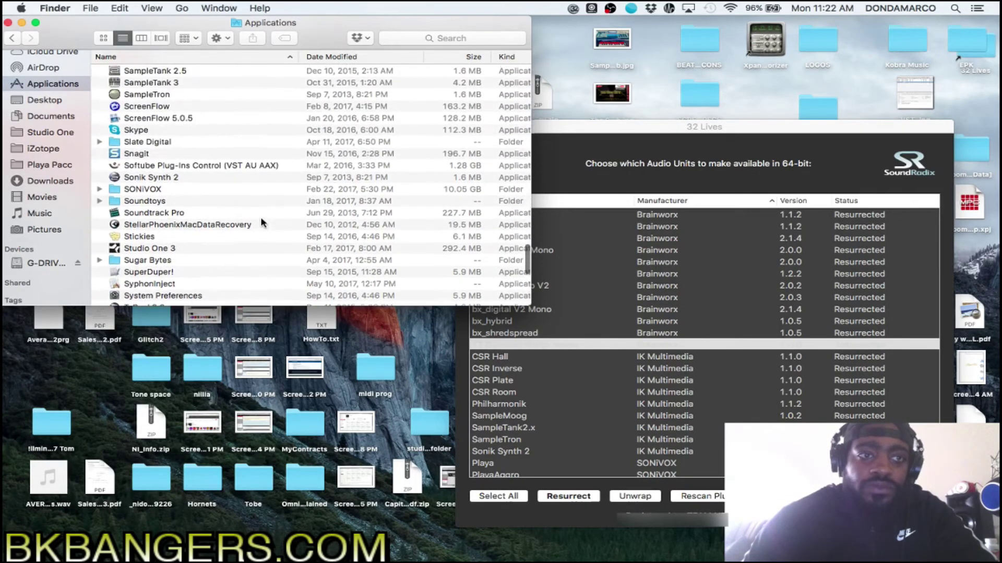
pyautogui.scroll(10, 261, 222)
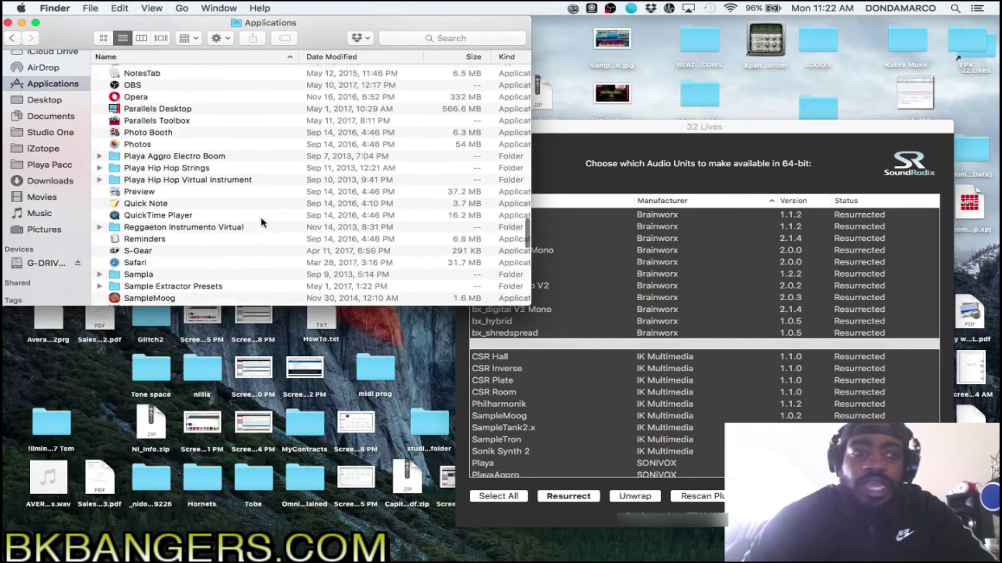
pyautogui.scroll(1, 260, 223)
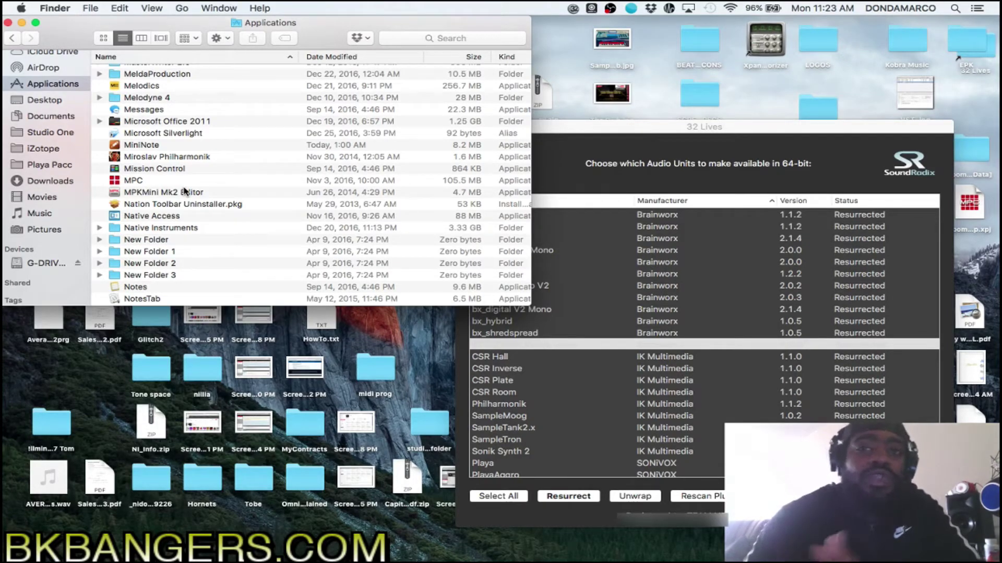
pyautogui.click(118, 182)
pyautogui.rightClick(119, 182)
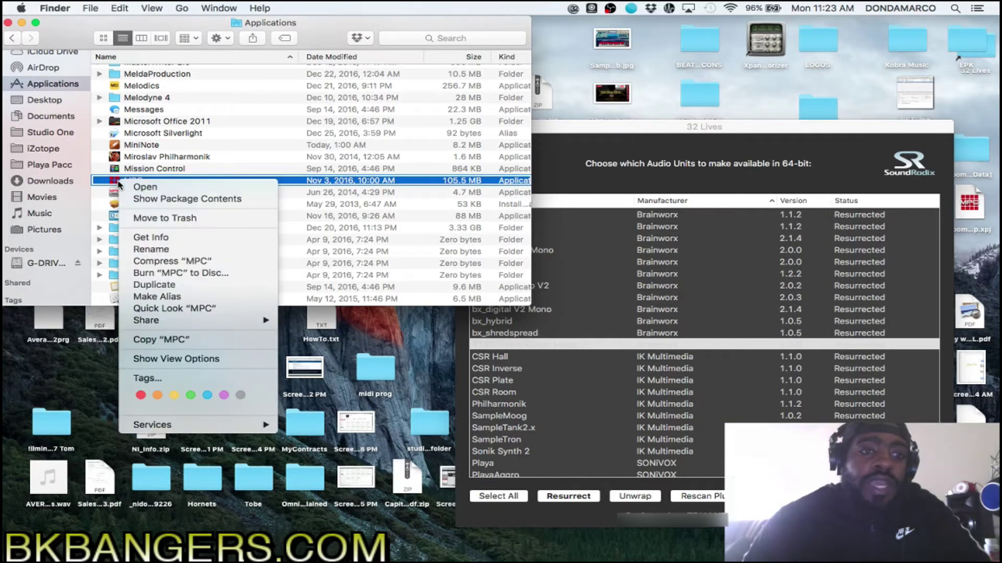
pyautogui.click(150, 241)
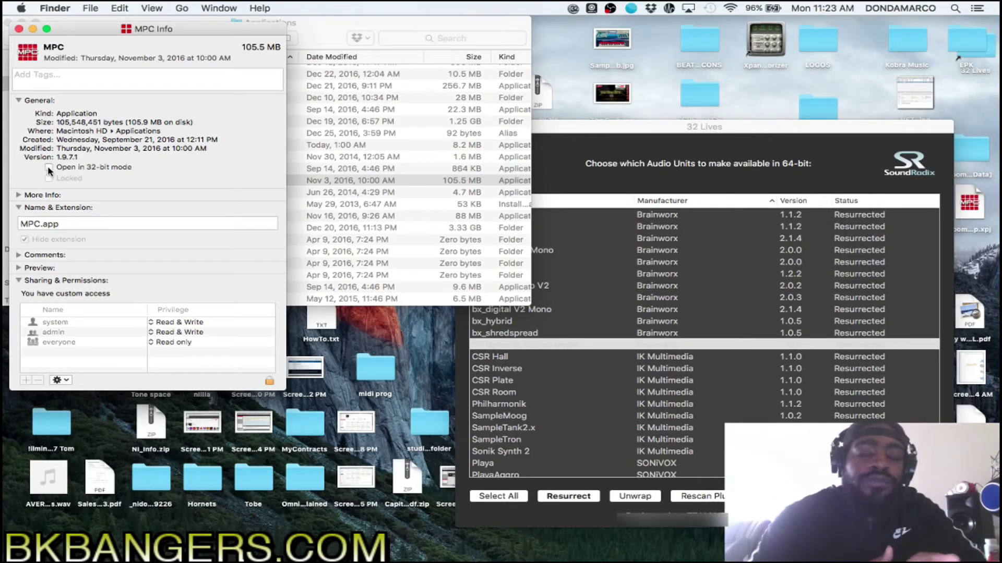
pyautogui.click(18, 29)
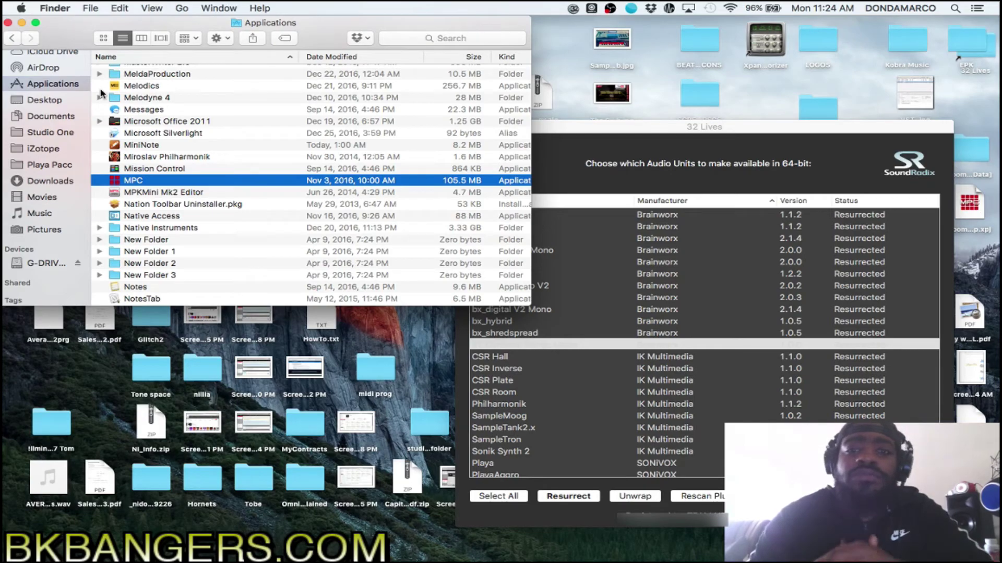
# - Switch to Chrome and look over the SoundRadix 32 Lives product page, including its description, compatibility and price
pyautogui.click(603, 132)
pyautogui.scroll(-3, 607, 310)
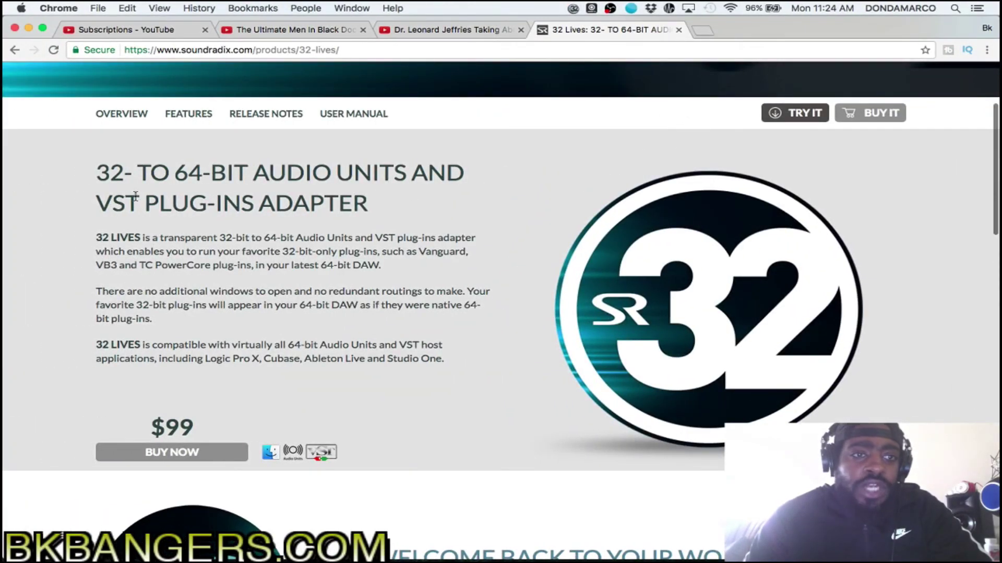
pyautogui.scroll(3, 289, 195)
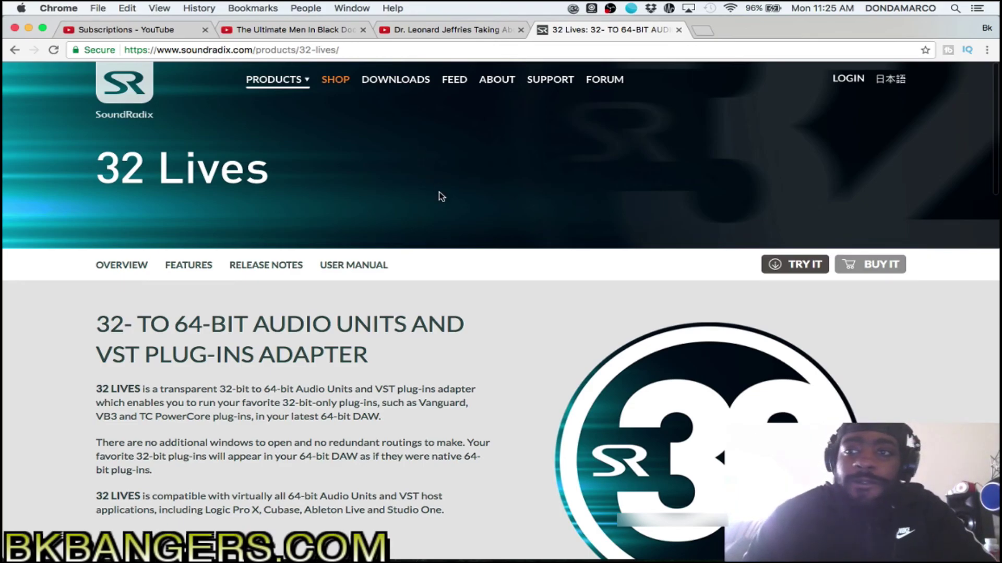
pyautogui.scroll(-3, 439, 196)
pyautogui.scroll(-1, 439, 196)
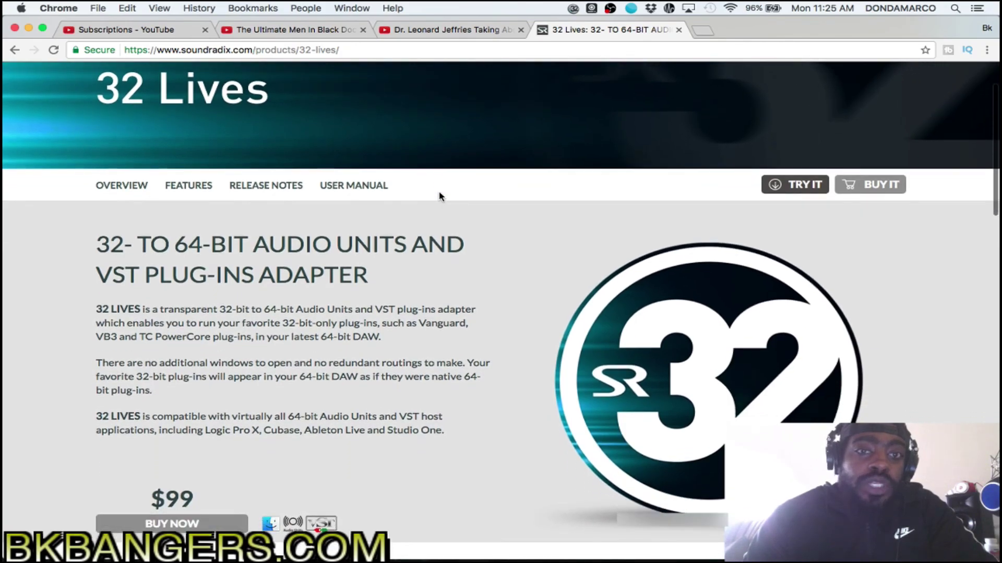
pyautogui.scroll(-3, 440, 196)
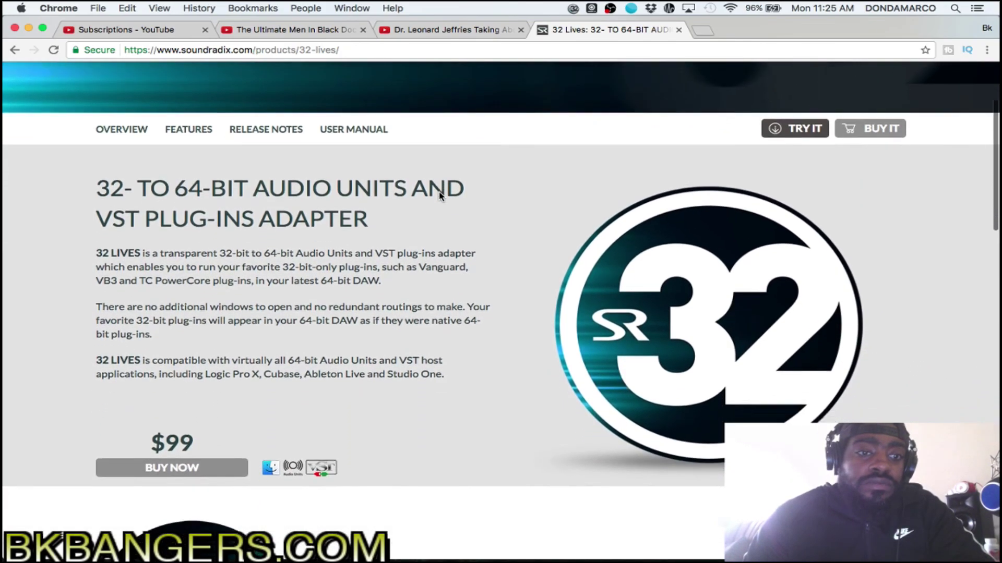
pyautogui.scroll(6, 440, 193)
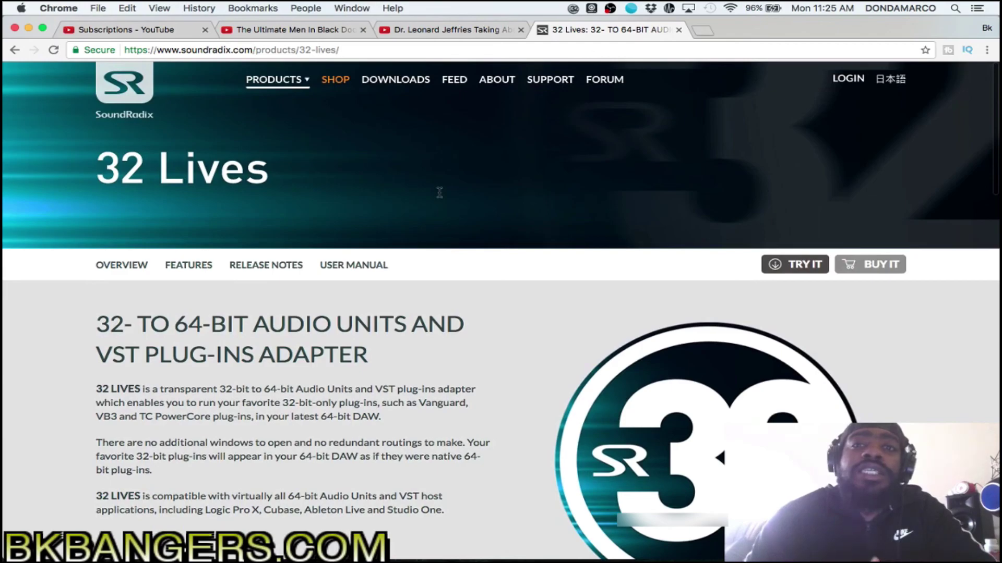